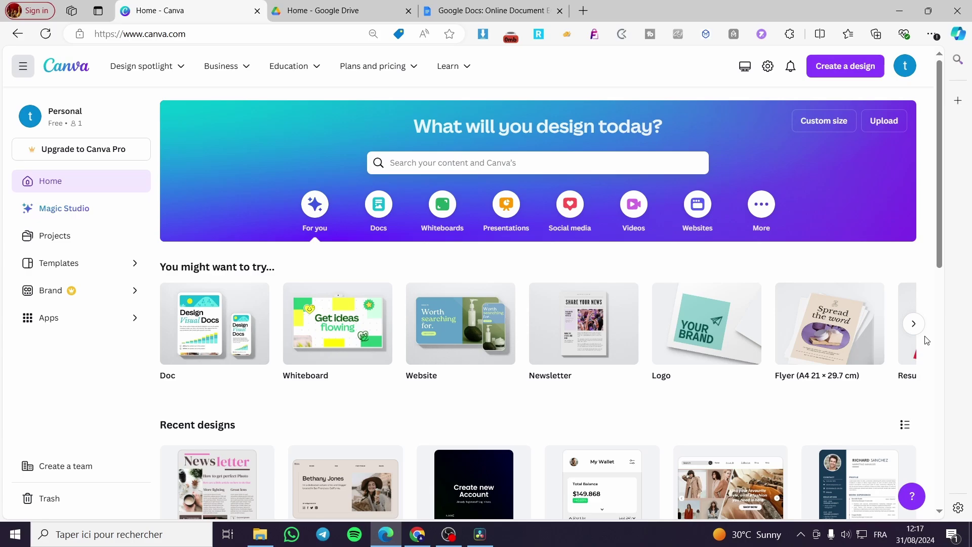
Step: Look over the Canva home page, the Google Docs overview page and the Google Drive home page
scroll(809, 314, down, 9)
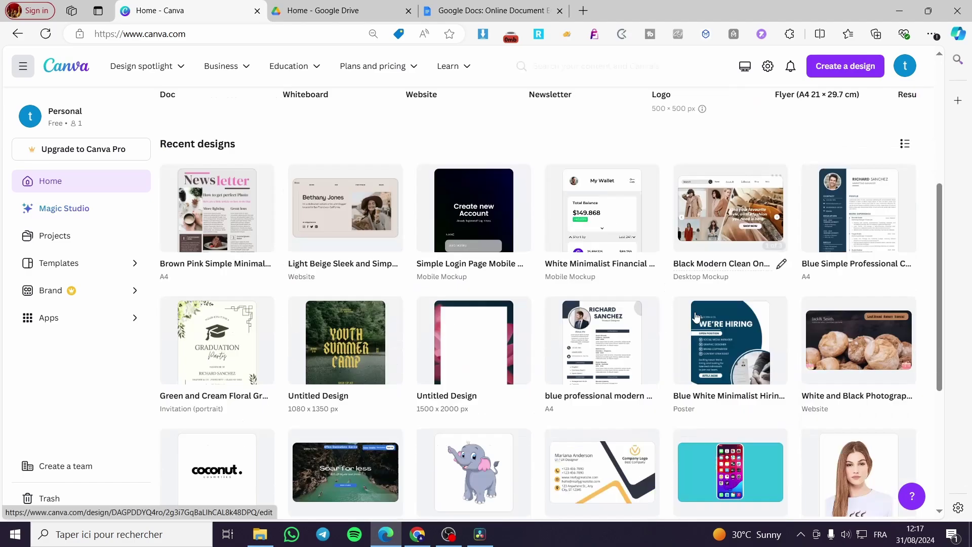
scroll(732, 300, up, 5)
scroll(732, 300, up, 4)
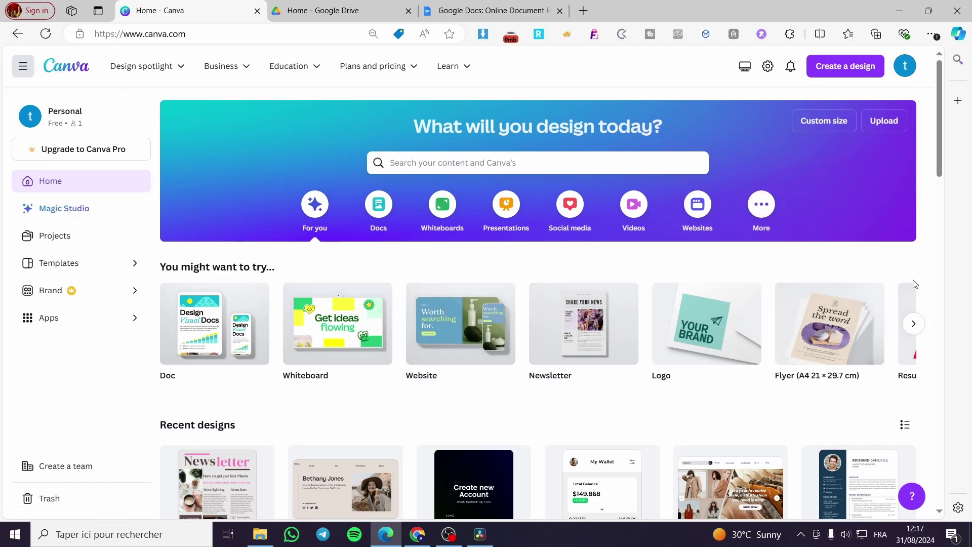
click(450, 4)
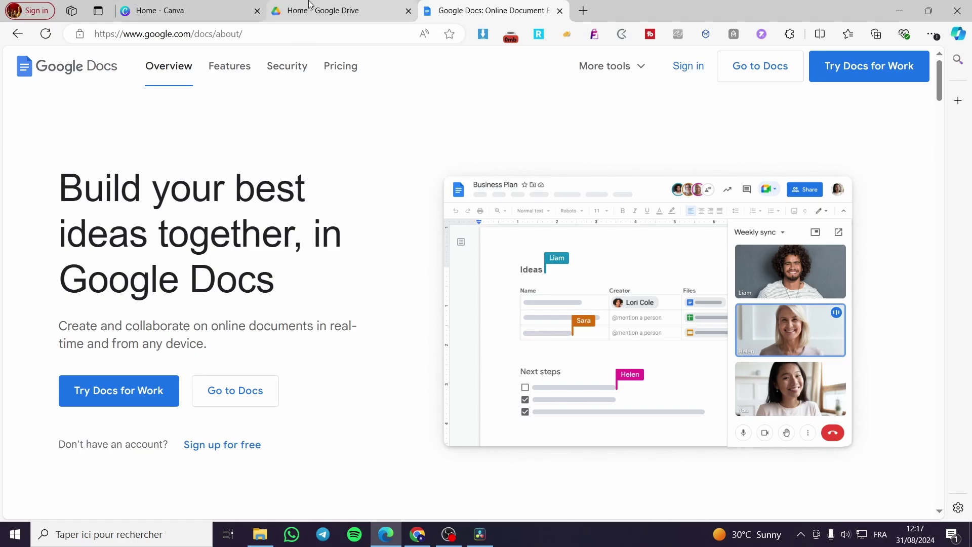
click(208, 5)
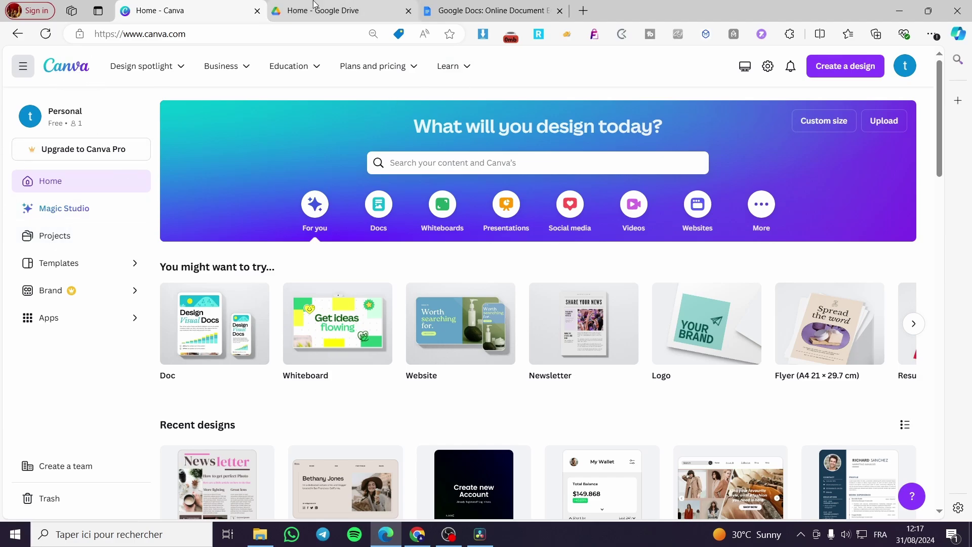
click(448, 11)
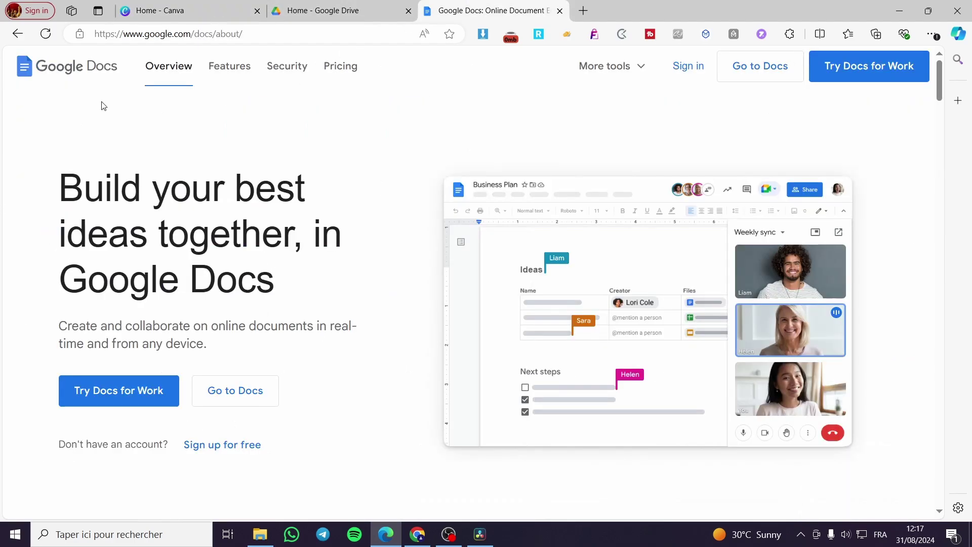
click(314, 9)
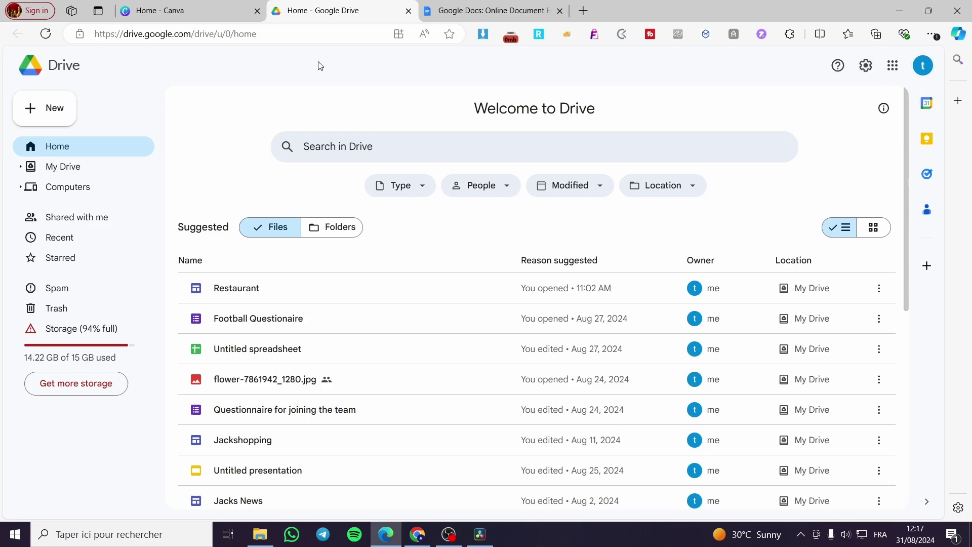
click(129, 17)
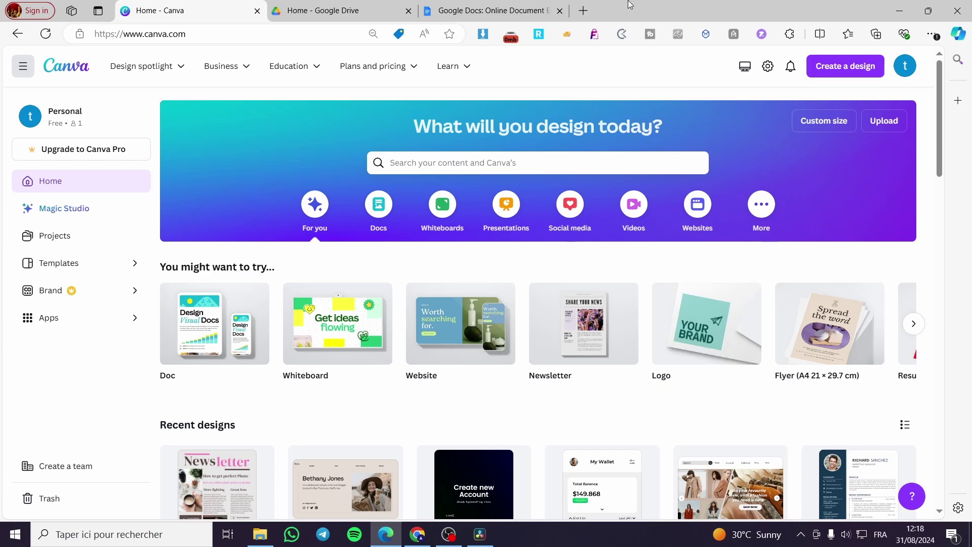
Step: Open the Google Docs document list from the Google Docs overview page
click(499, 9)
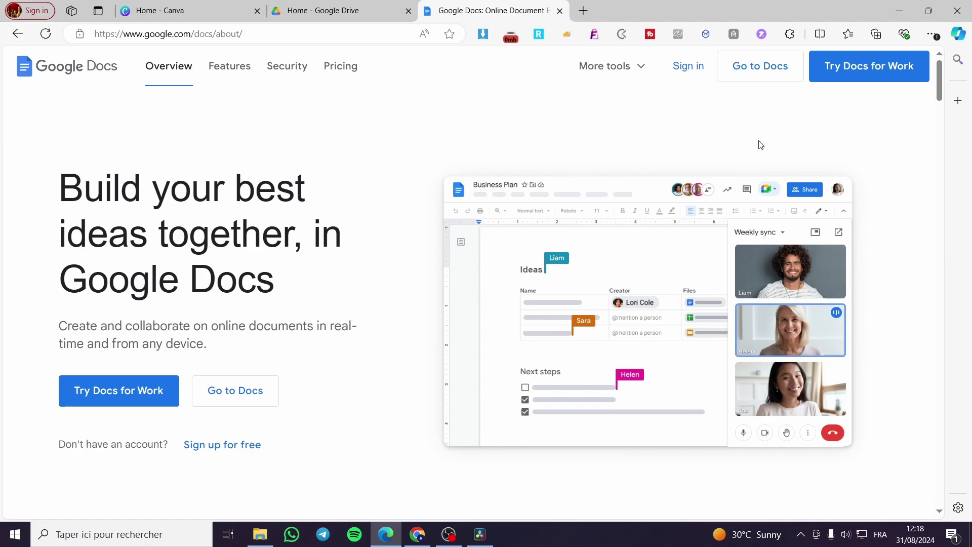
click(768, 67)
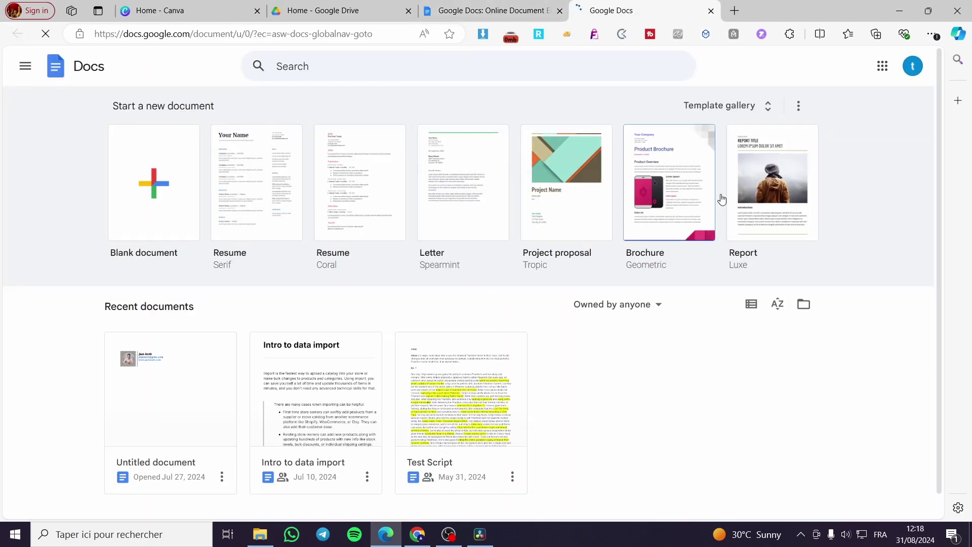
Step: Switch back to Canva and create a new custom-size design of 1280 × 720 px
click(169, 10)
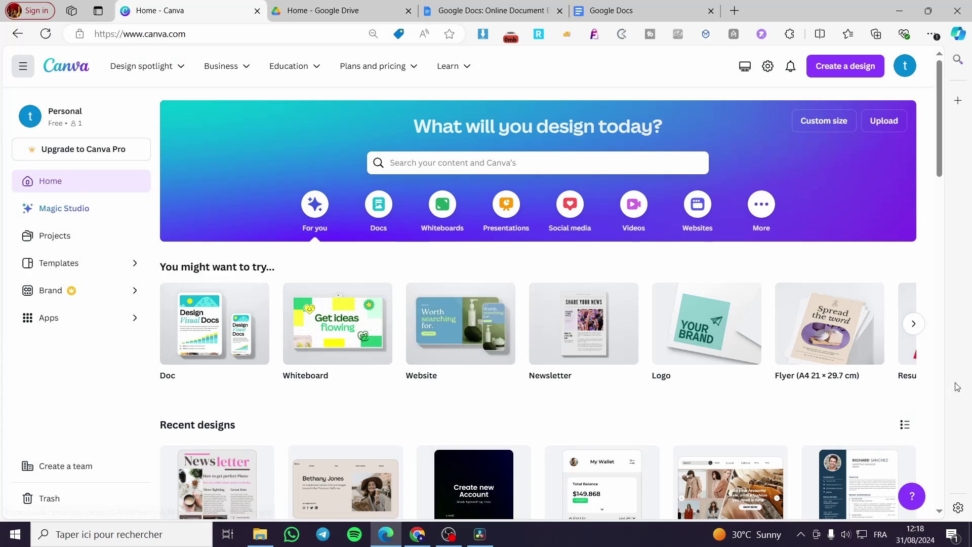
scroll(493, 379, down, 4)
scroll(492, 379, up, 4)
click(849, 76)
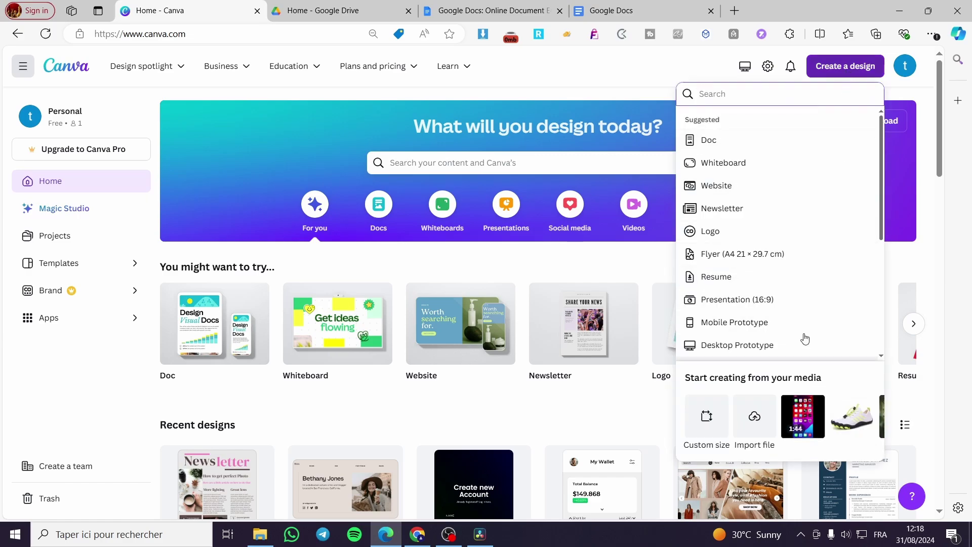
click(706, 429)
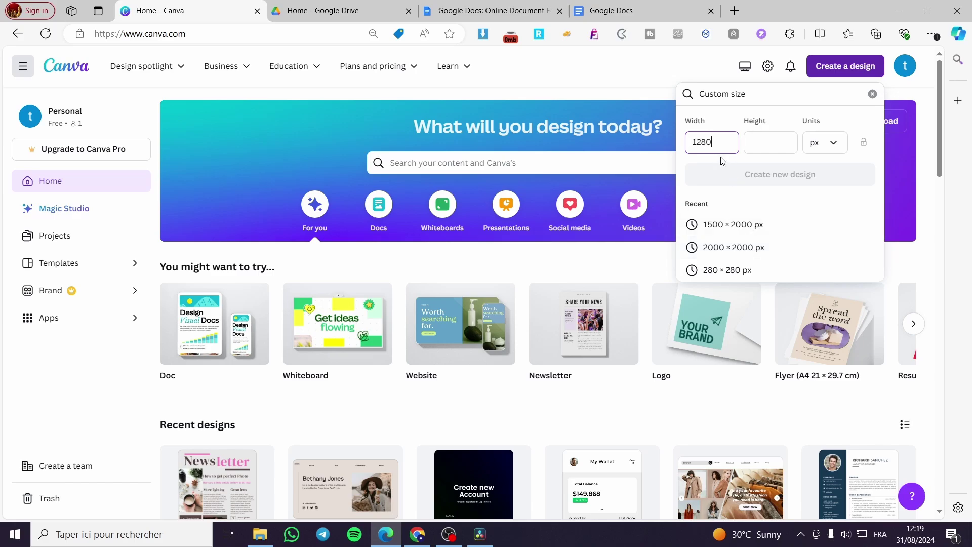
key(Tab)
text(720)
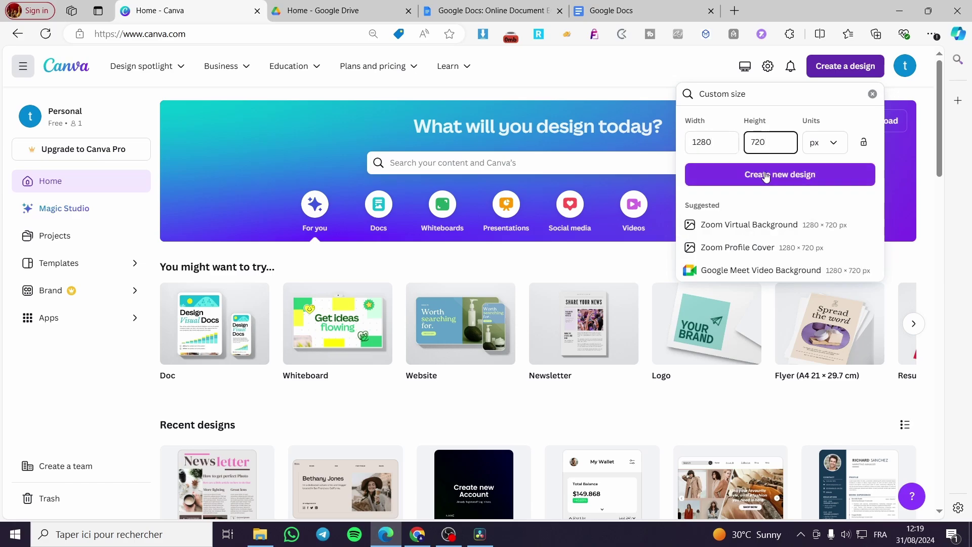
click(765, 175)
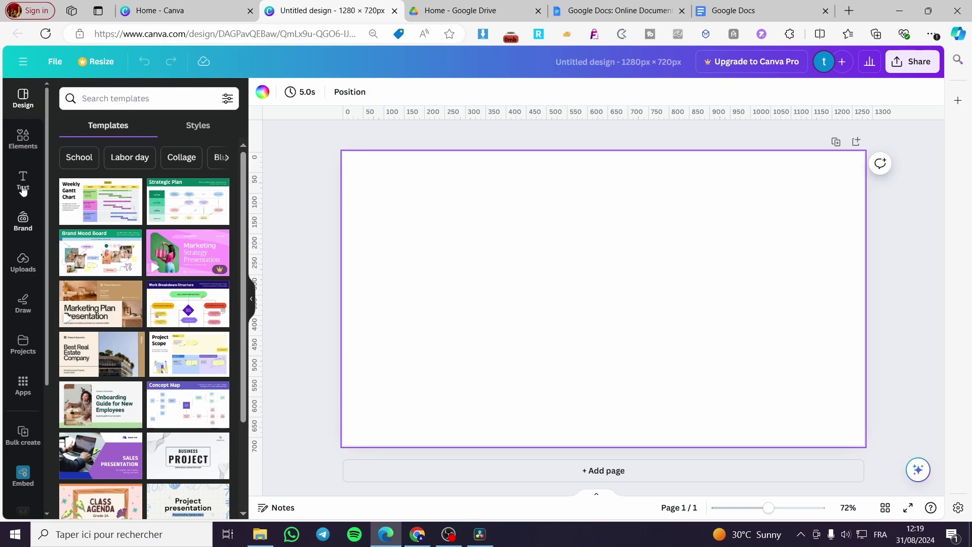
Step: Add a rounded square shape and enlarge it into a centred rectangle covering most of the page
click(23, 138)
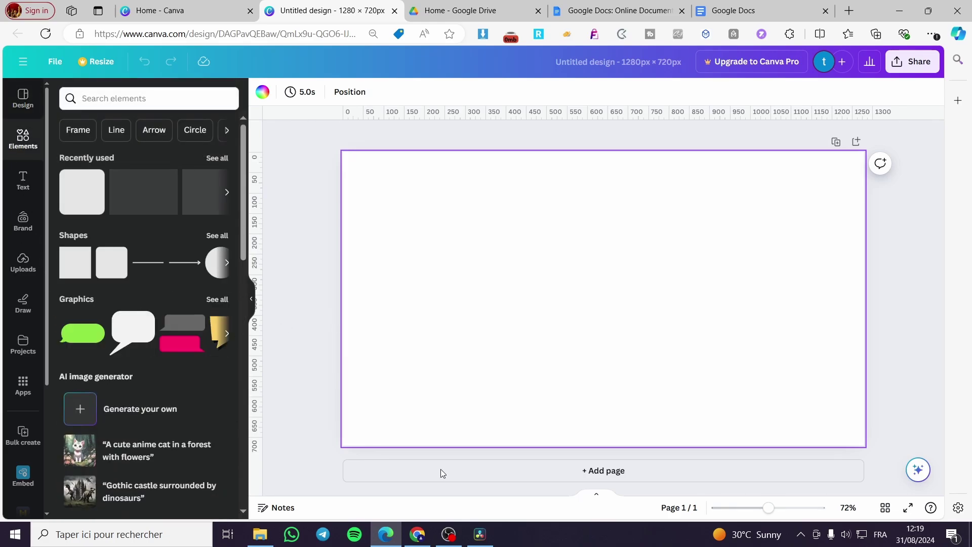
click(118, 251)
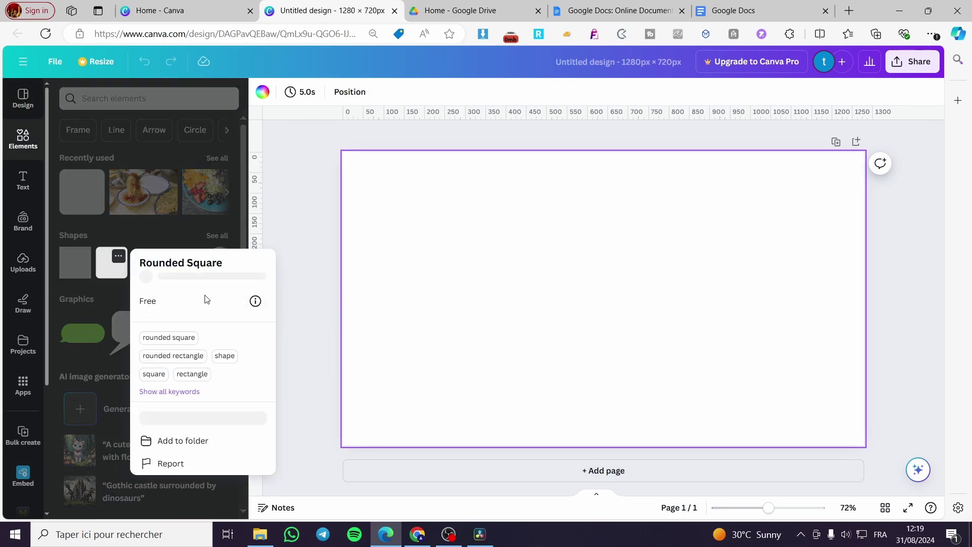
click(120, 268)
click(120, 268)
drag(579, 295, 398, 216)
drag(467, 264, 845, 430)
drag(756, 361, 746, 351)
Step: Try several solid fill colors on the rounded rectangle, ending with light blue
click(318, 91)
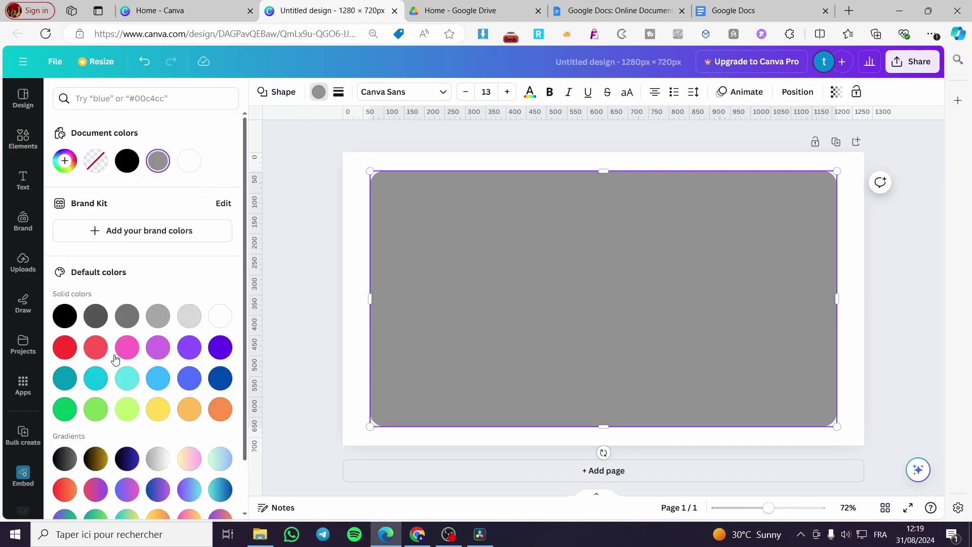
click(85, 352)
click(65, 349)
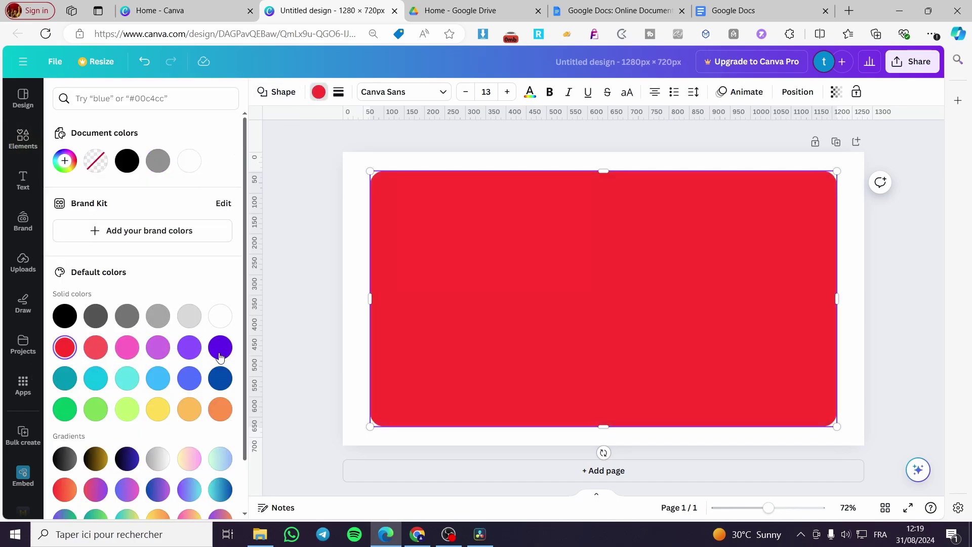
click(220, 348)
click(212, 379)
click(189, 379)
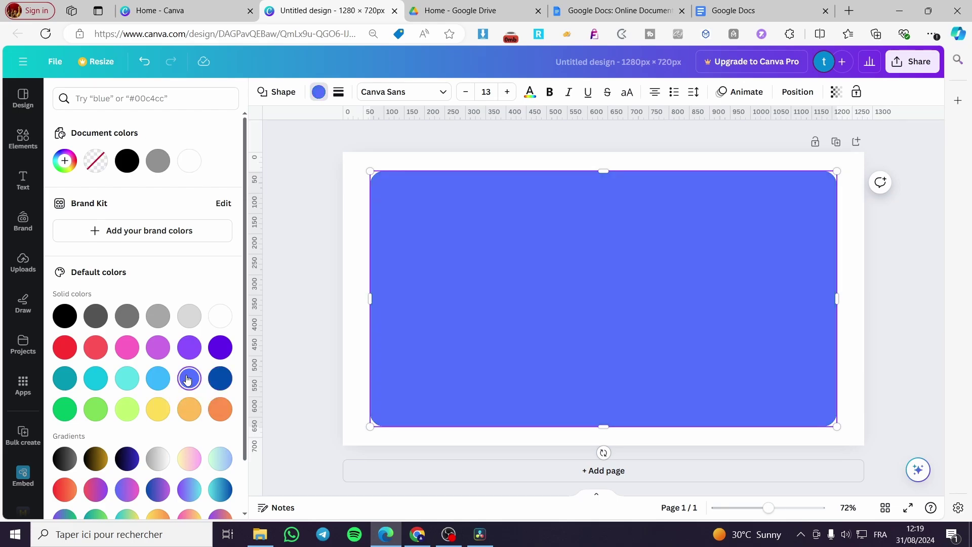
click(161, 383)
click(886, 310)
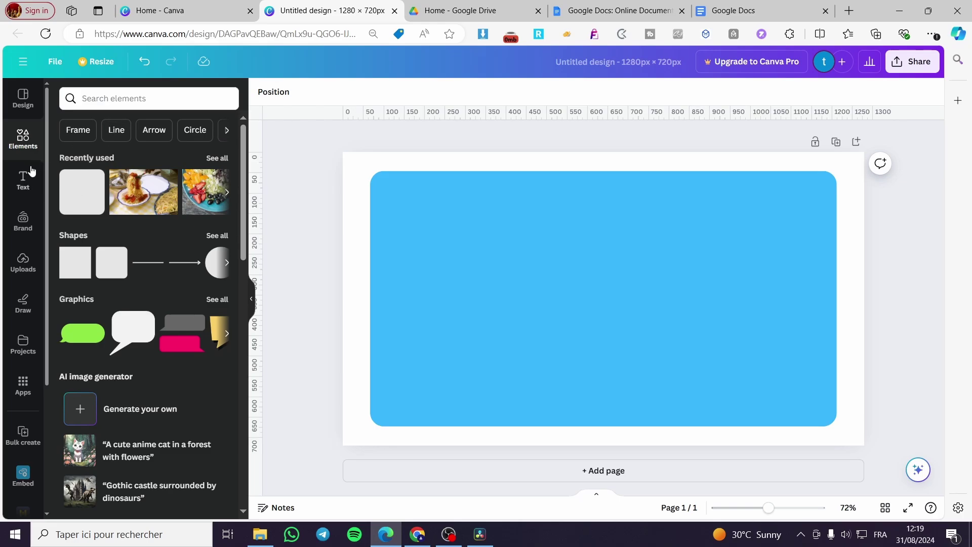
Step: Insert a stacked bar chart, shrink it and place it on the left part of the rounded rectangle
scroll(179, 264, down, 2)
scroll(179, 263, down, 4)
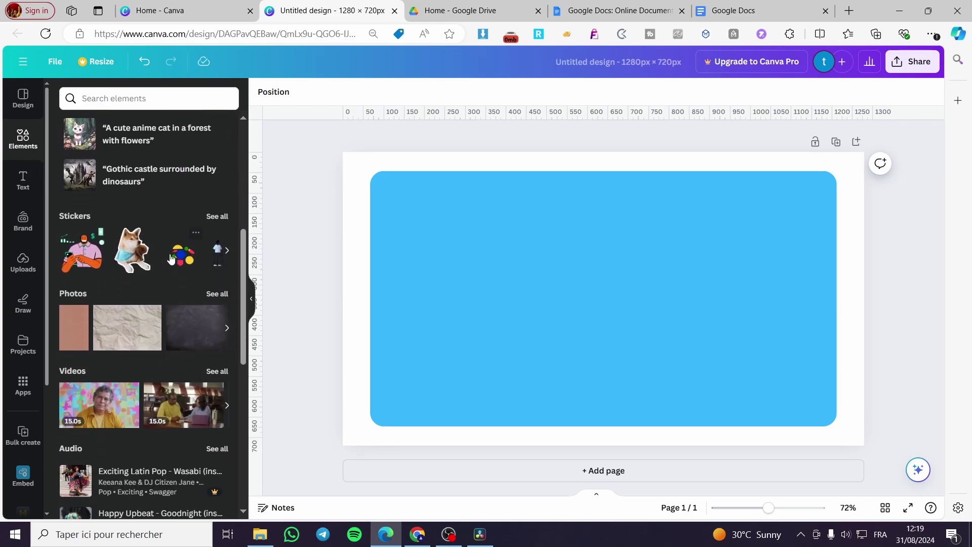
scroll(179, 332, down, 2)
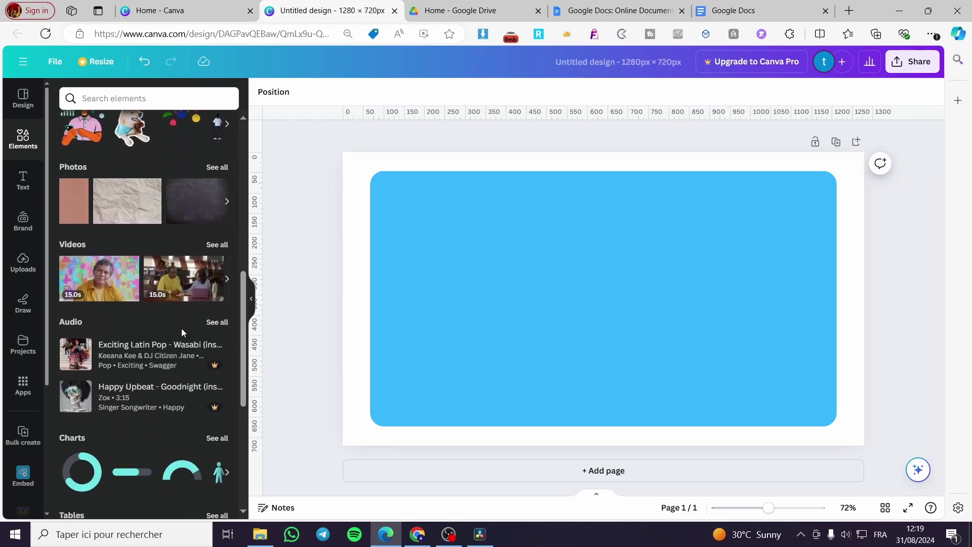
scroll(181, 328, up, 4)
scroll(181, 327, down, 4)
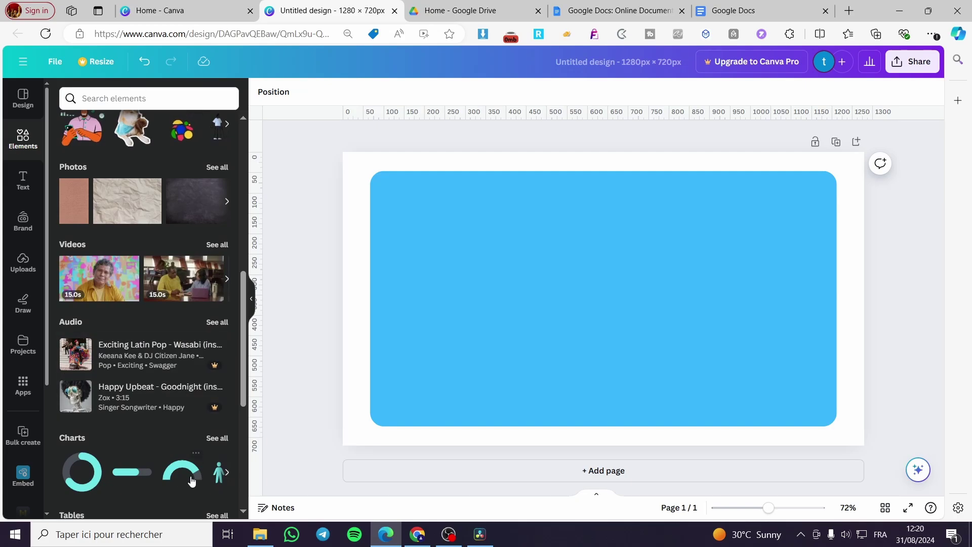
click(217, 438)
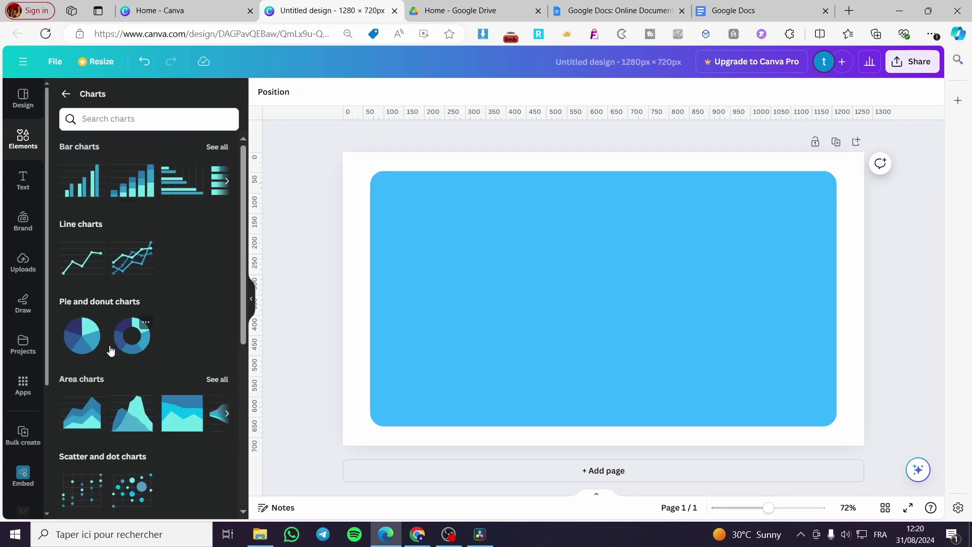
drag(142, 191, 493, 398)
drag(713, 420, 628, 326)
drag(528, 210, 430, 247)
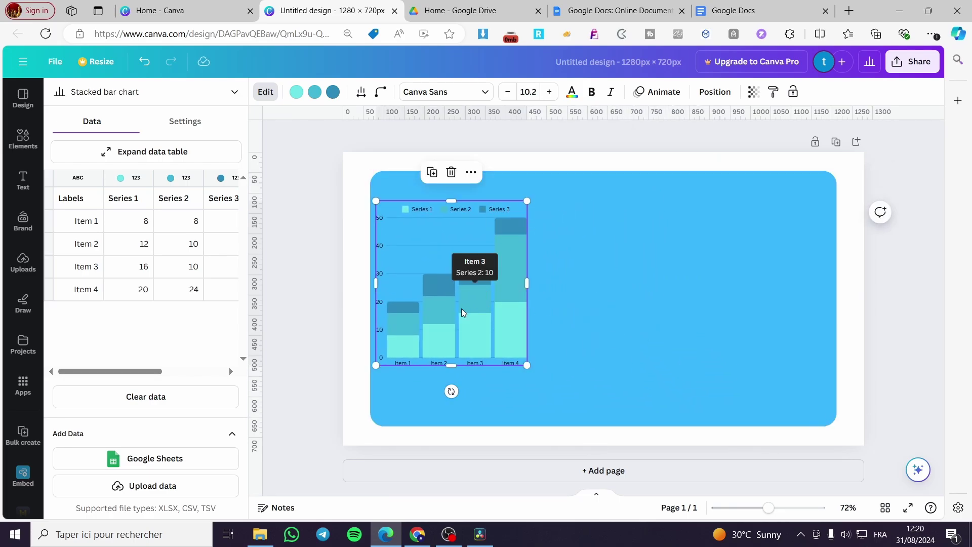
Step: Change the rounded rectangle's fill to solid orange so that it contrasts with the bar chart
click(648, 259)
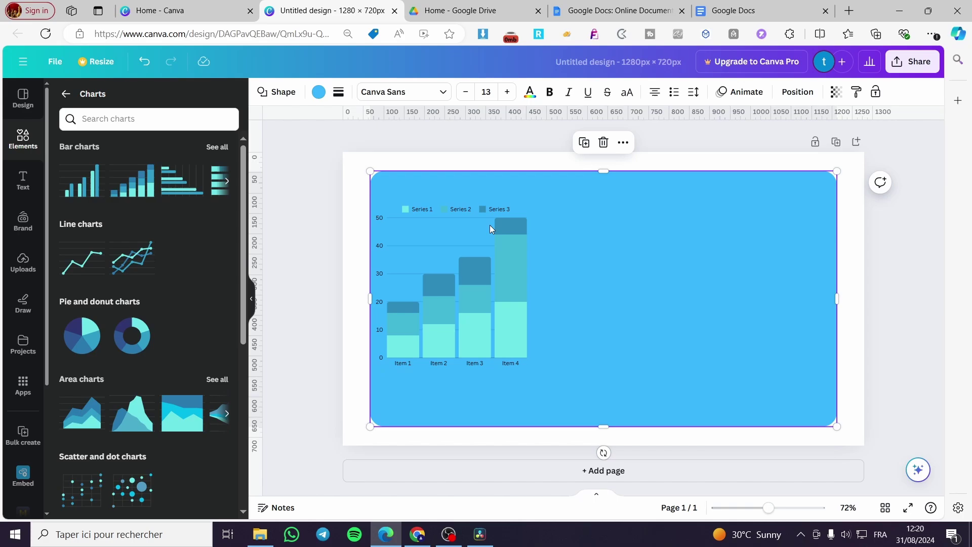
click(319, 91)
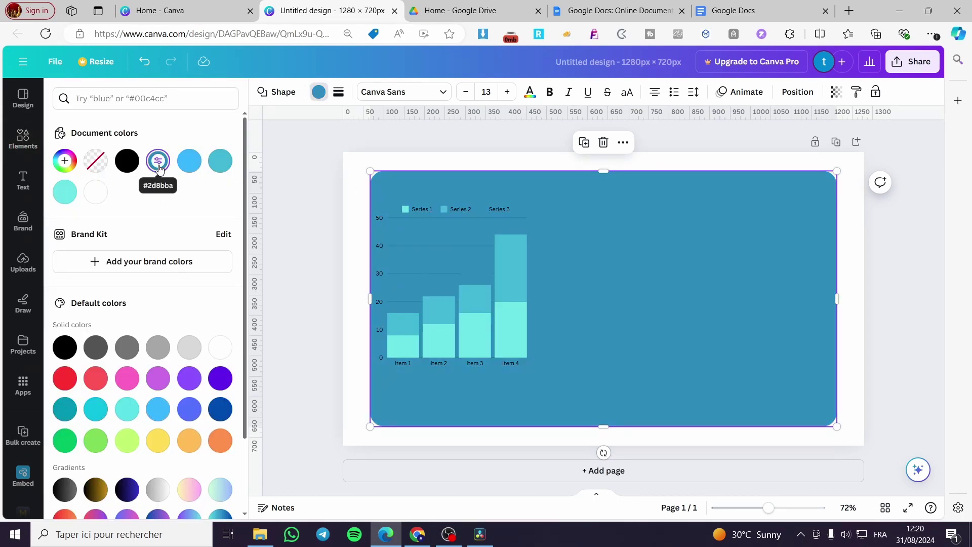
click(220, 162)
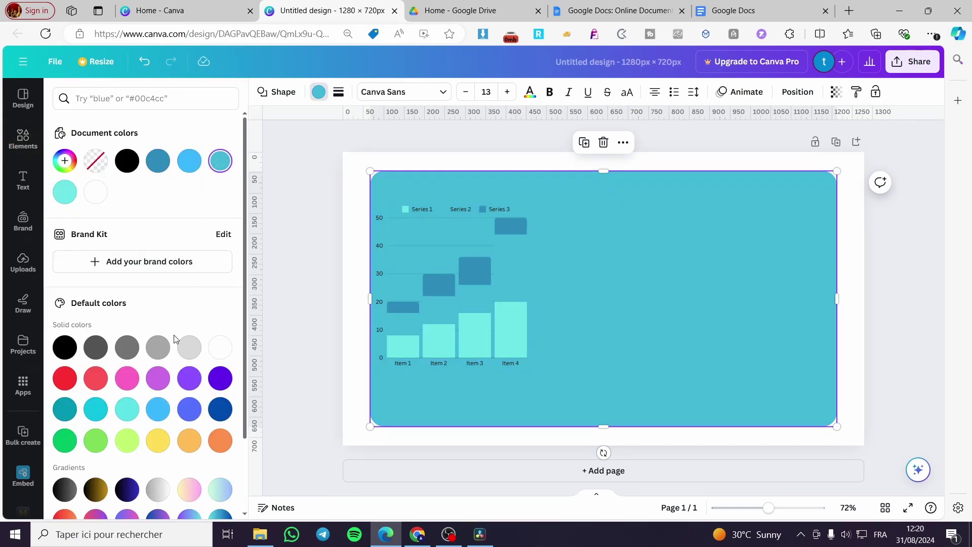
click(192, 354)
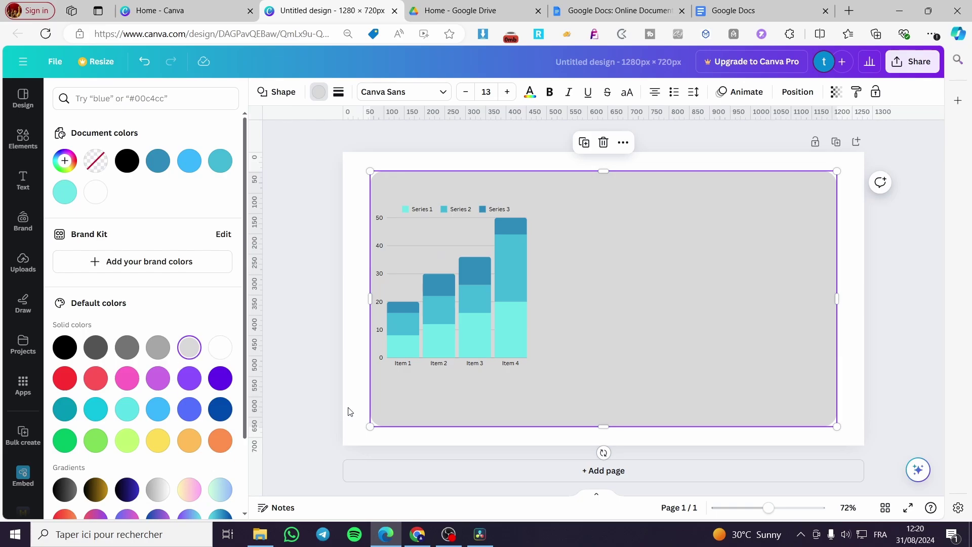
click(193, 444)
click(223, 440)
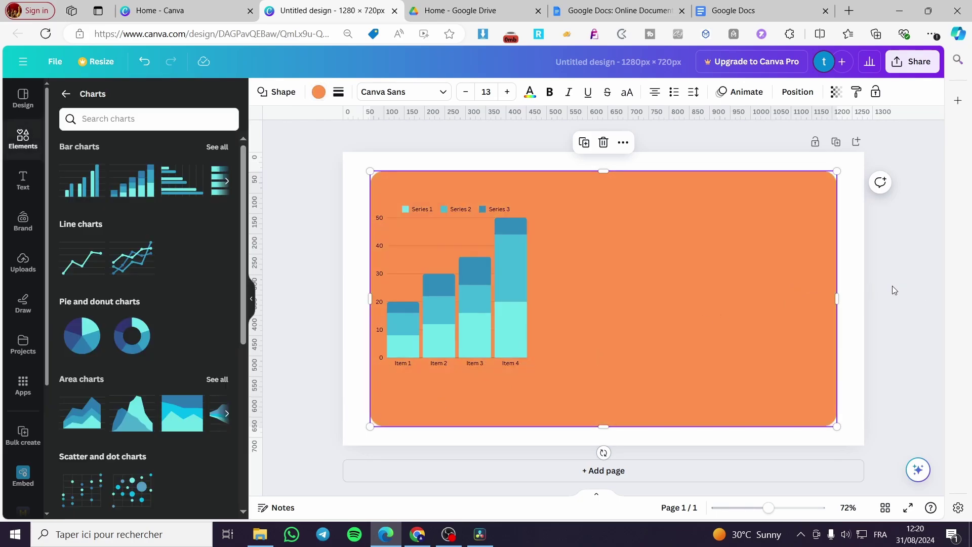
Step: Insert a donut chart, shrink it and place it beside the top of the stacked bar chart
click(135, 346)
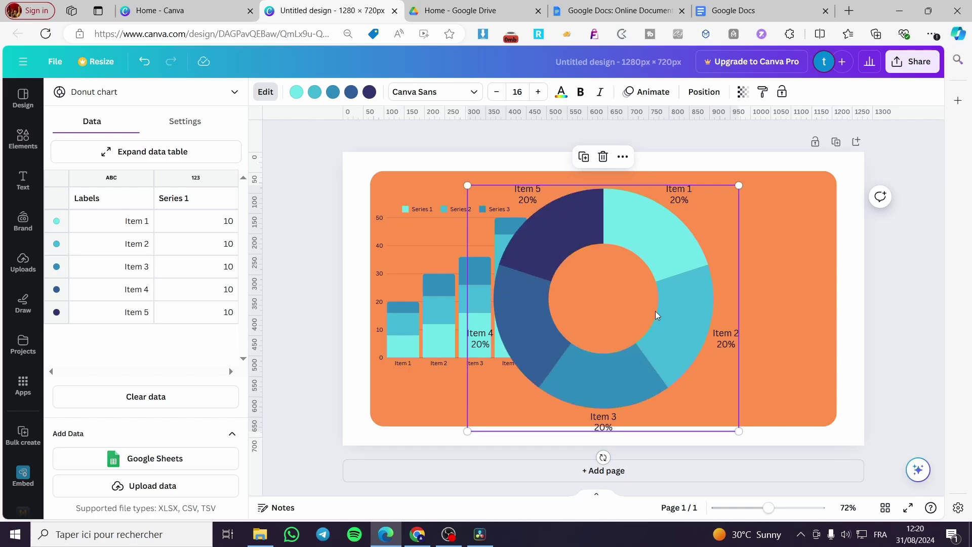
drag(818, 431, 643, 274)
drag(603, 220, 603, 224)
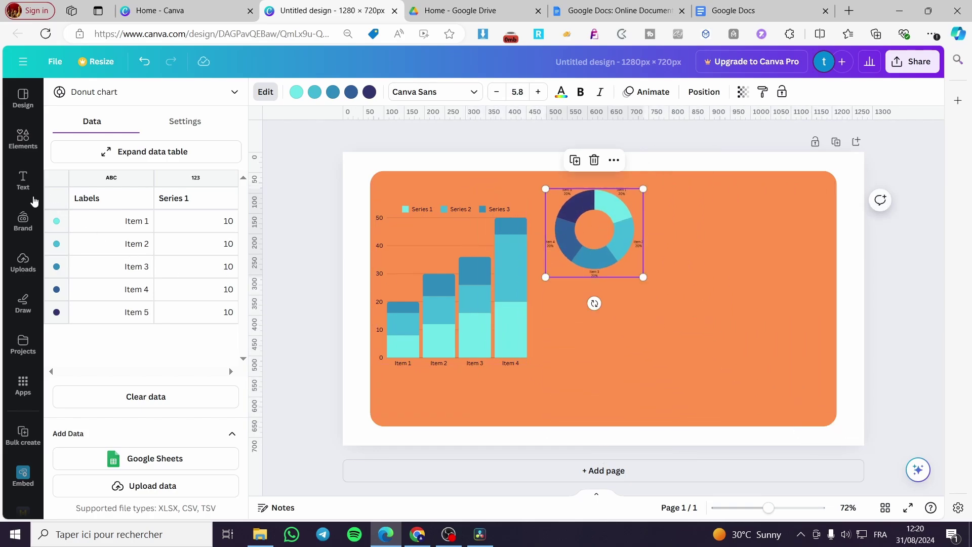
Step: Add a text box reading "Here is the chart of the statistics of our project finance" and place it just below the donut chart
click(23, 180)
click(103, 130)
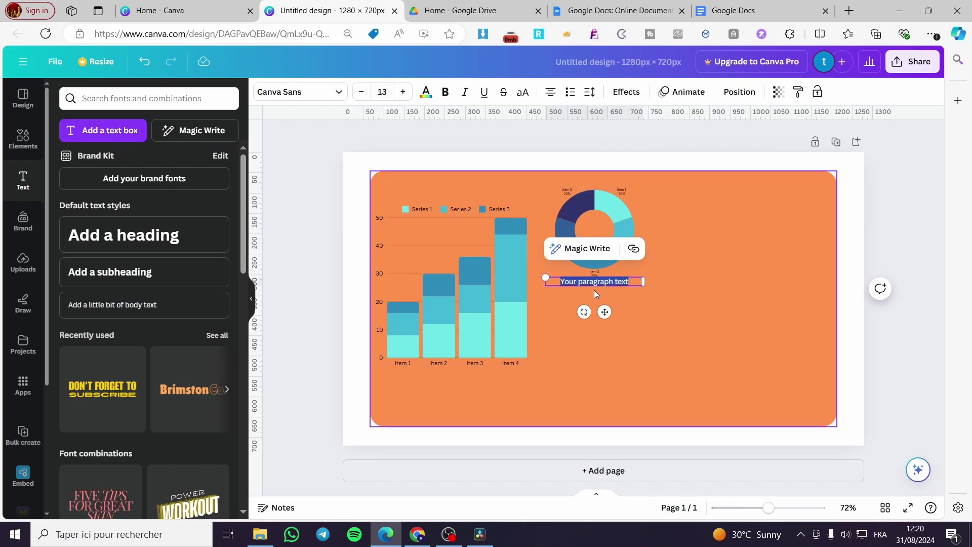
text(Here is the)
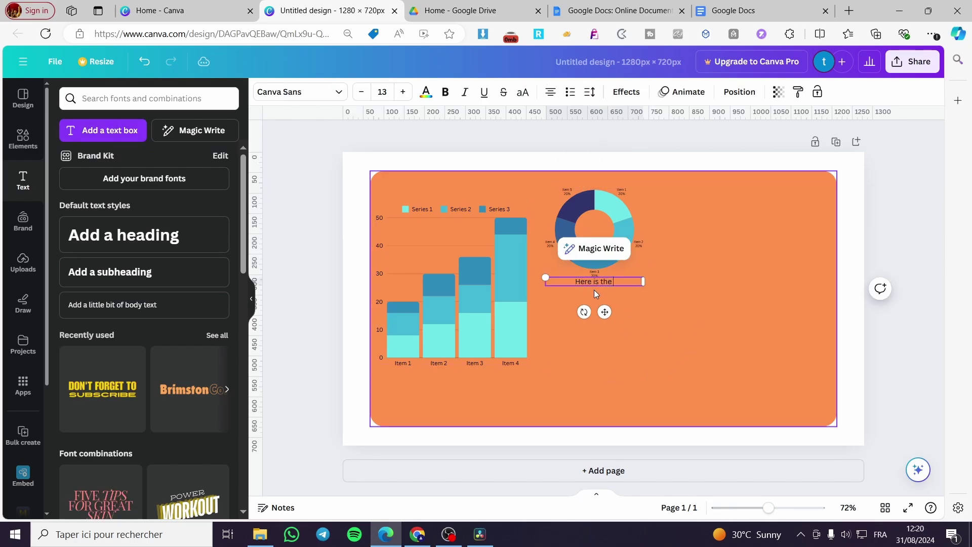
text( chart of the statistics of our project fi)
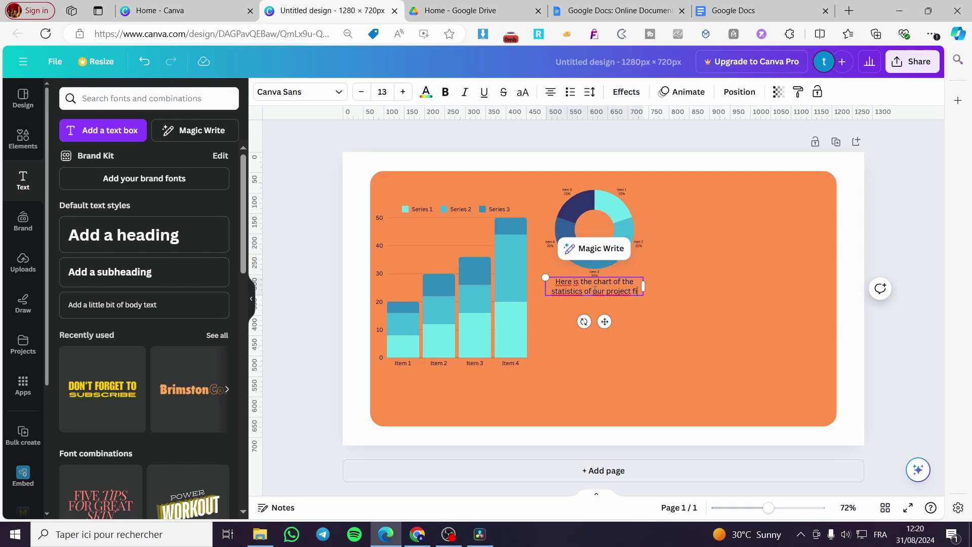
text(an)
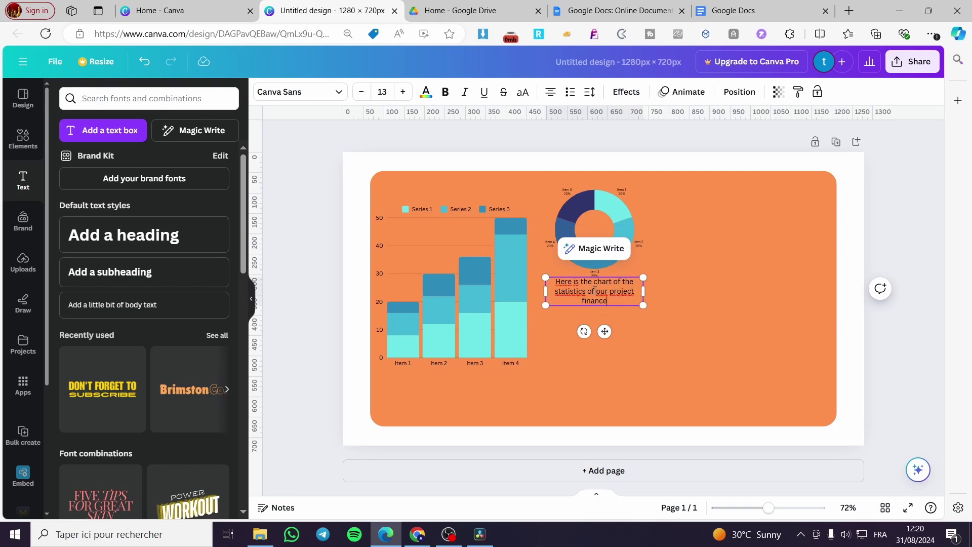
text(ce)
click(669, 330)
drag(615, 286, 619, 299)
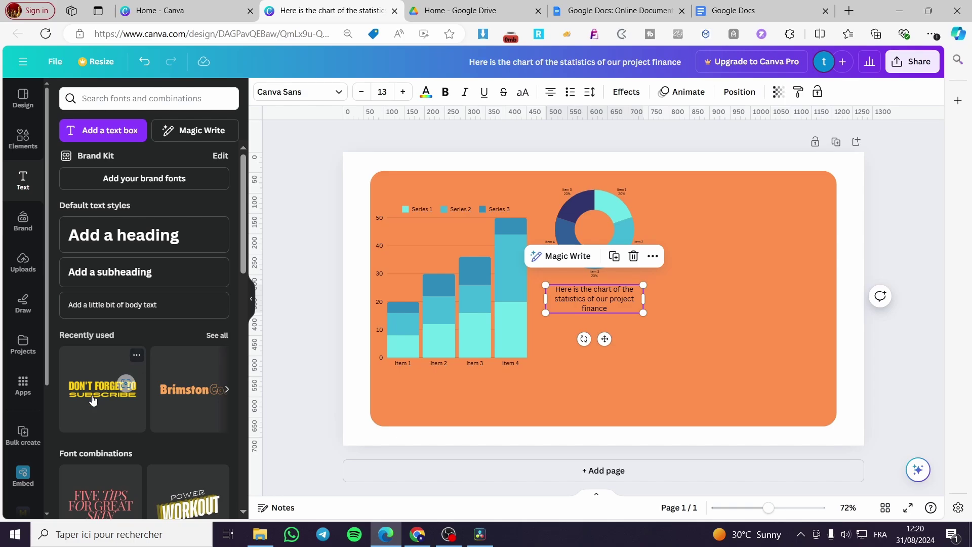
Step: Insert the trending sticker of colorful geometric shapes, shrink it and place it beside the caption on the orange rectangle
click(23, 137)
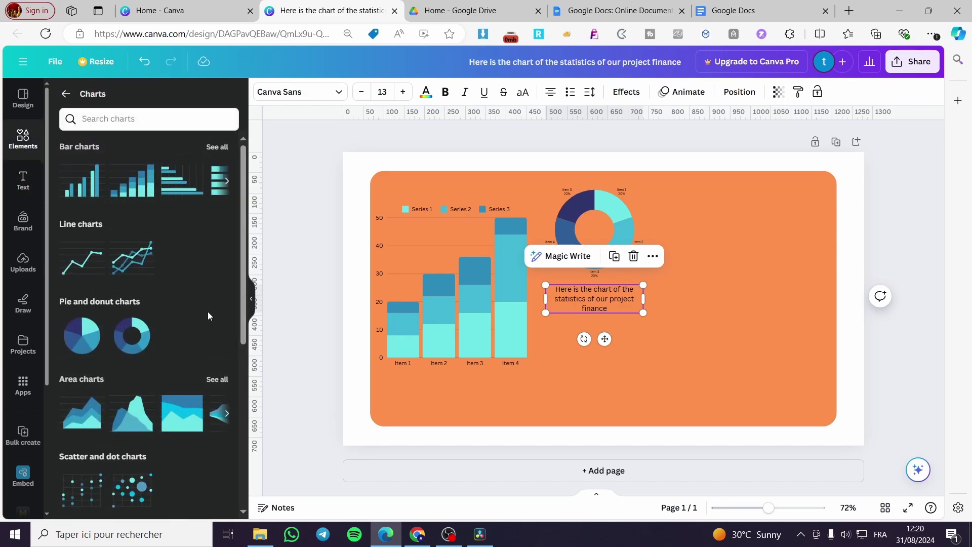
scroll(202, 313, down, 4)
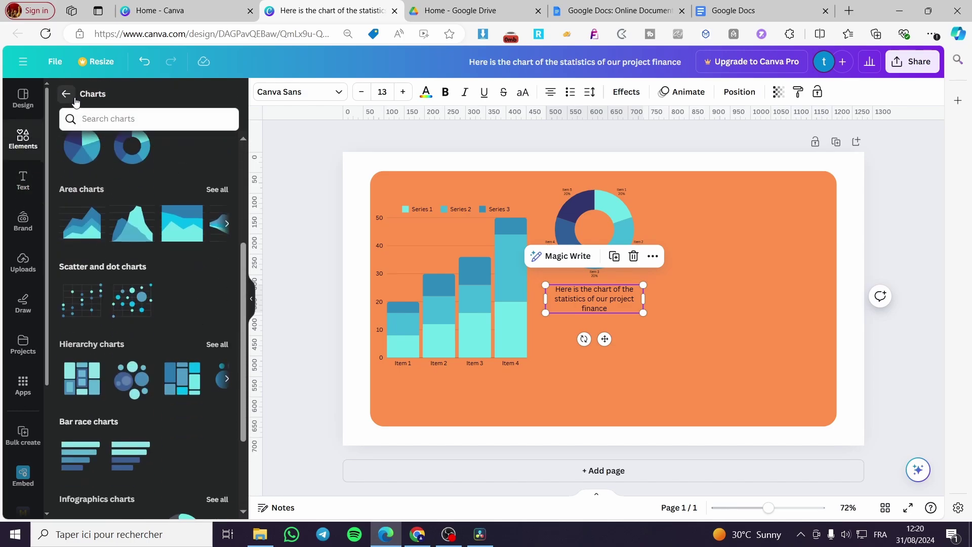
click(66, 94)
scroll(153, 216, up, 5)
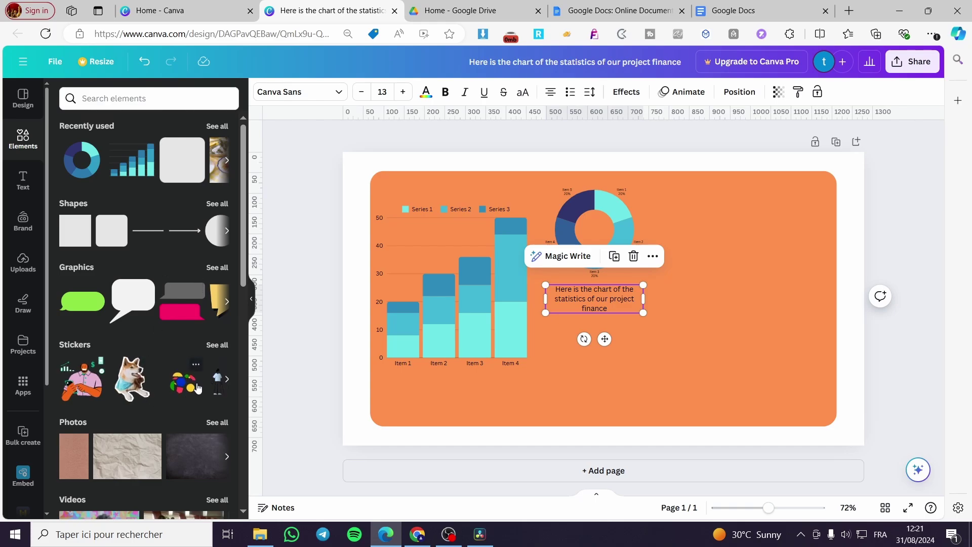
click(218, 345)
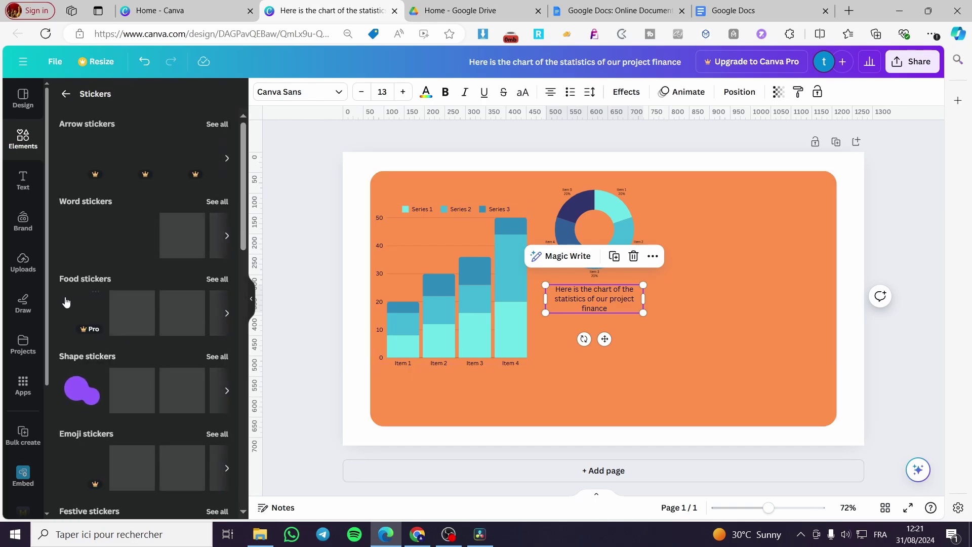
scroll(139, 285, down, 6)
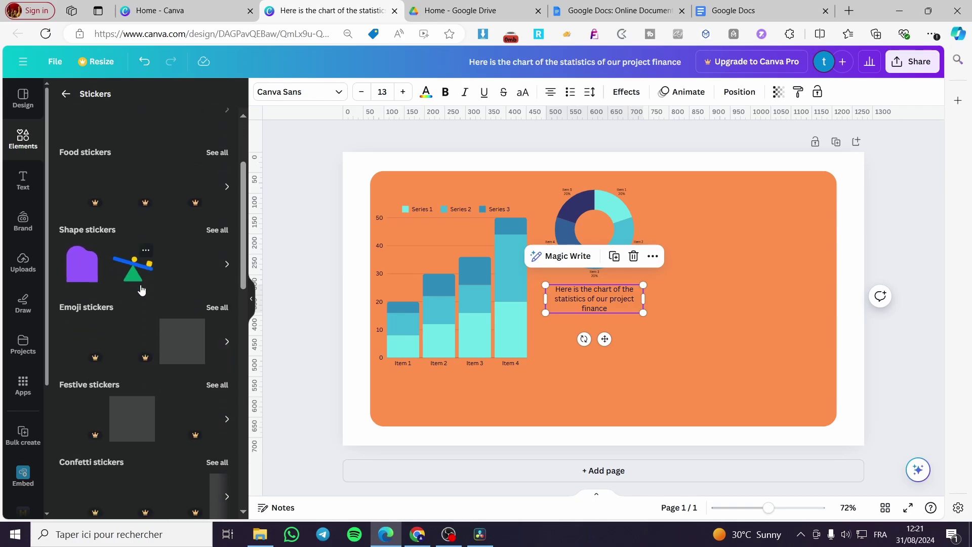
scroll(135, 278, down, 5)
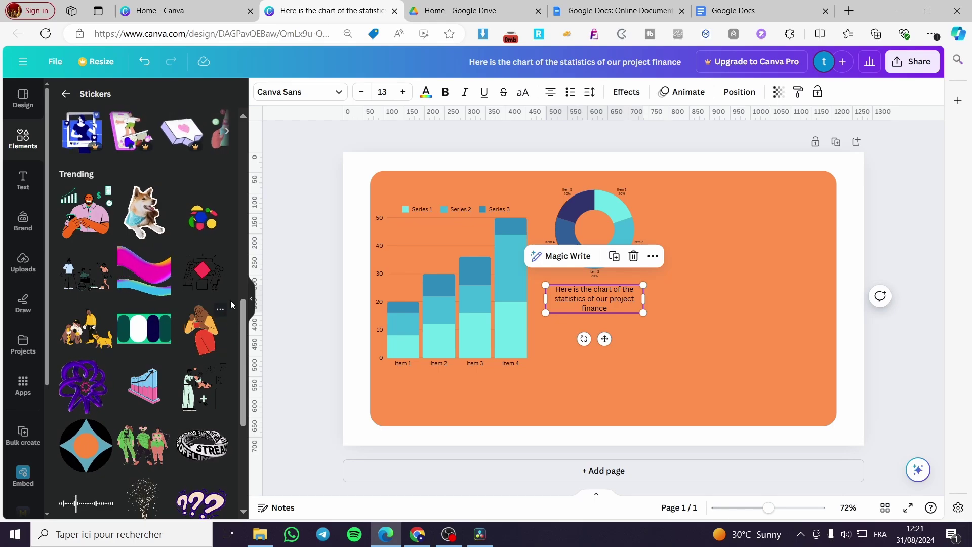
click(184, 214)
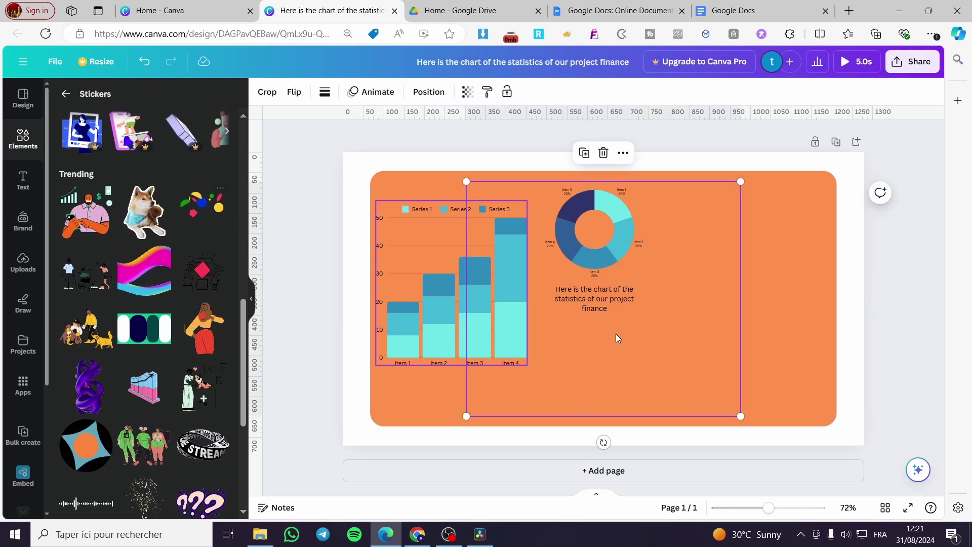
click(744, 405)
click(706, 378)
drag(740, 416, 690, 313)
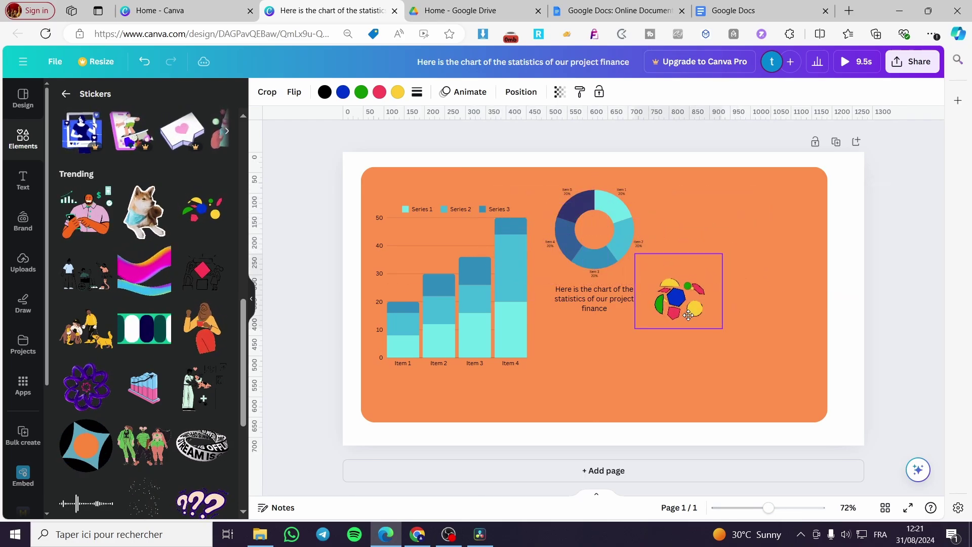
click(898, 332)
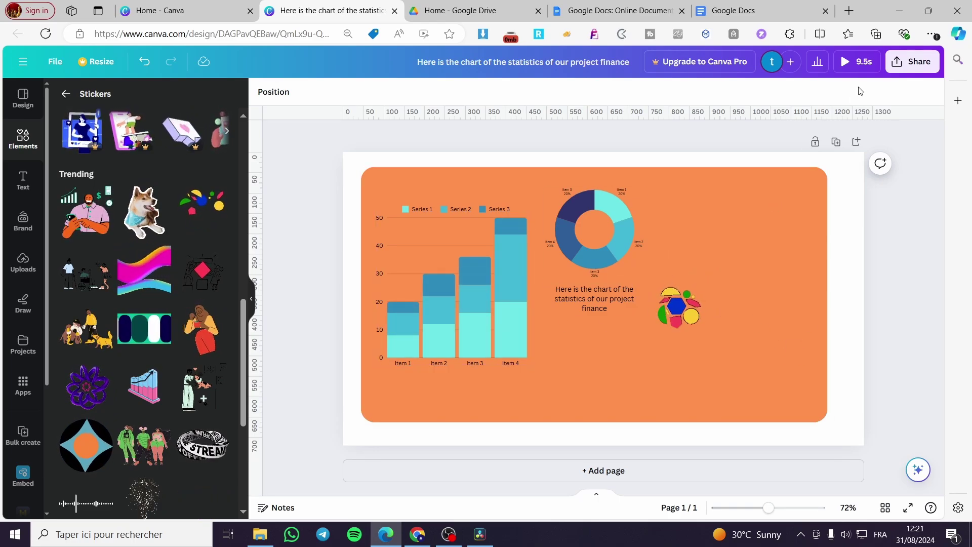
Step: Save the design to Google Drive as a PNG, and switch to Google Drive to select the uploaded file
click(909, 71)
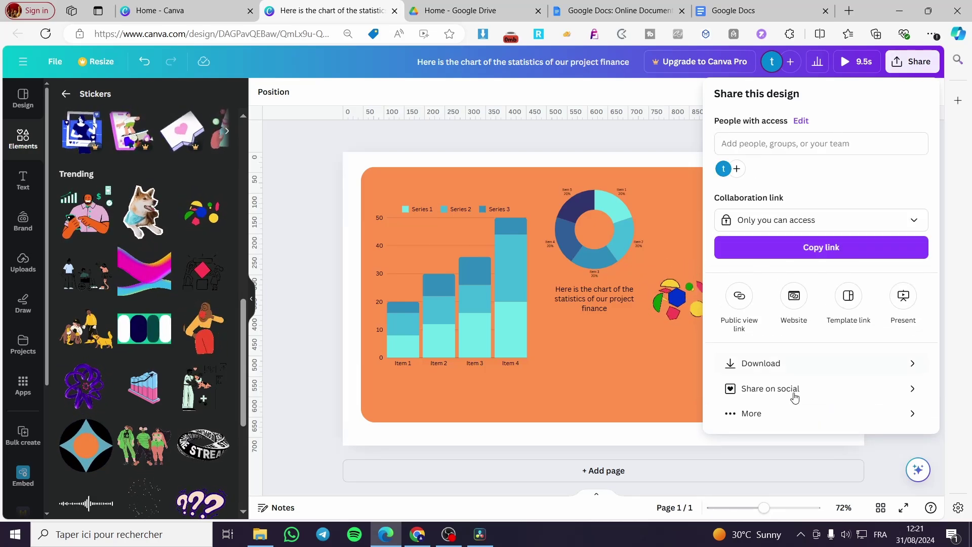
click(762, 416)
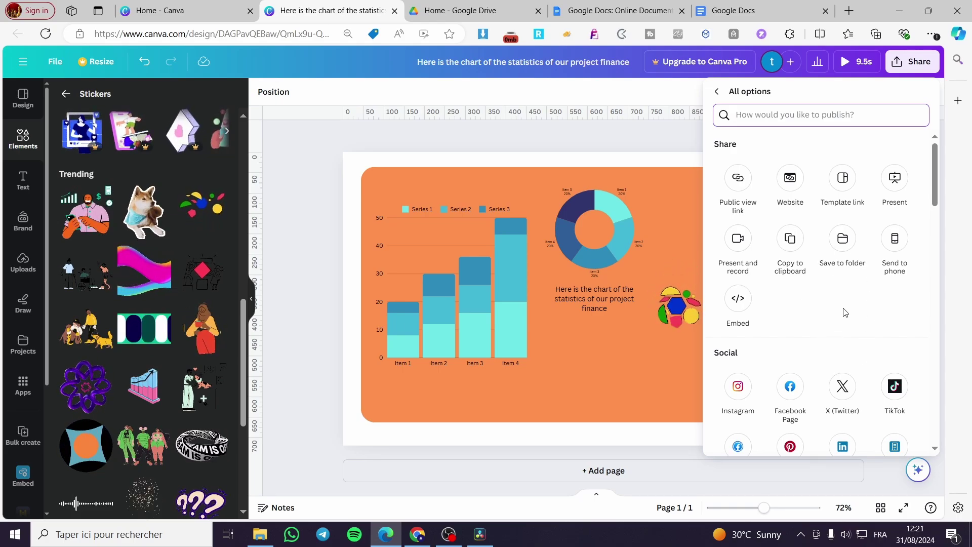
scroll(844, 312, down, 5)
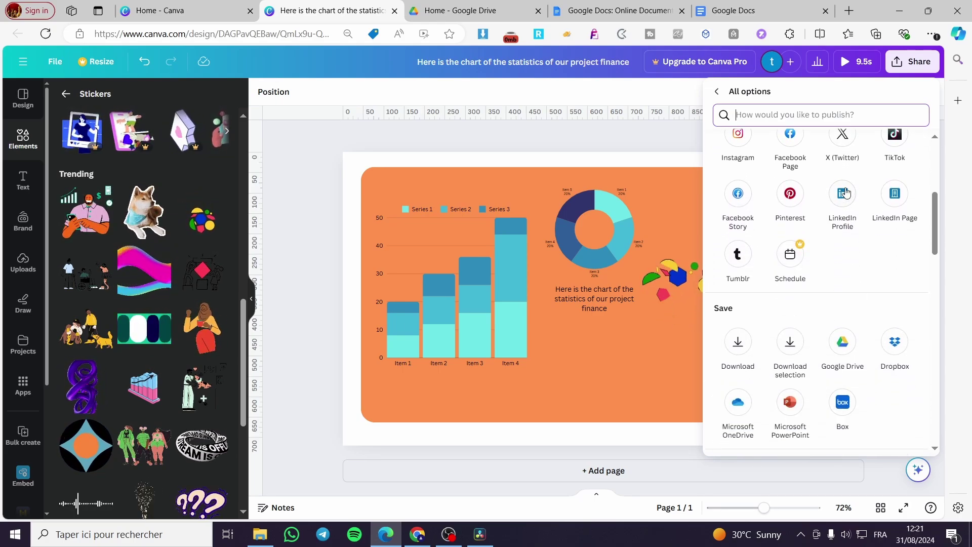
scroll(844, 253, down, 2)
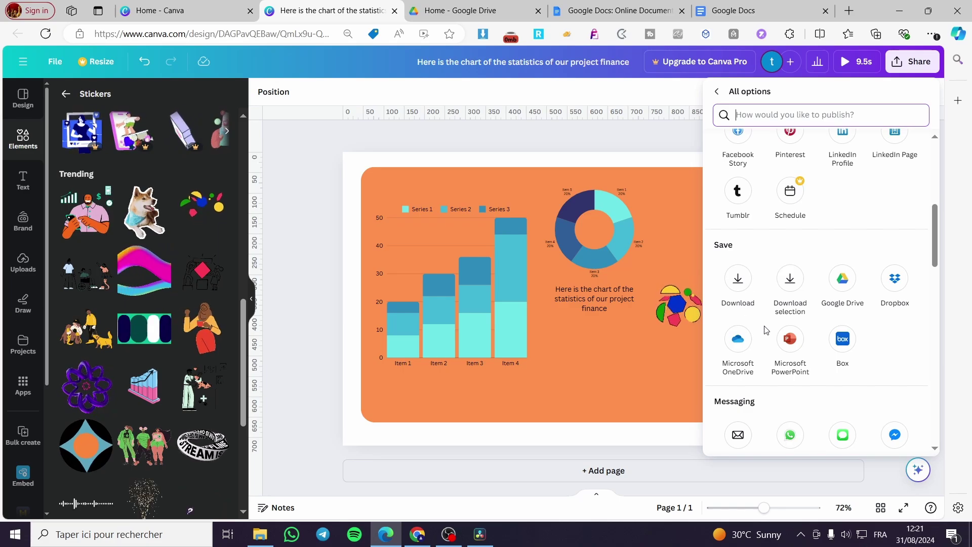
click(844, 283)
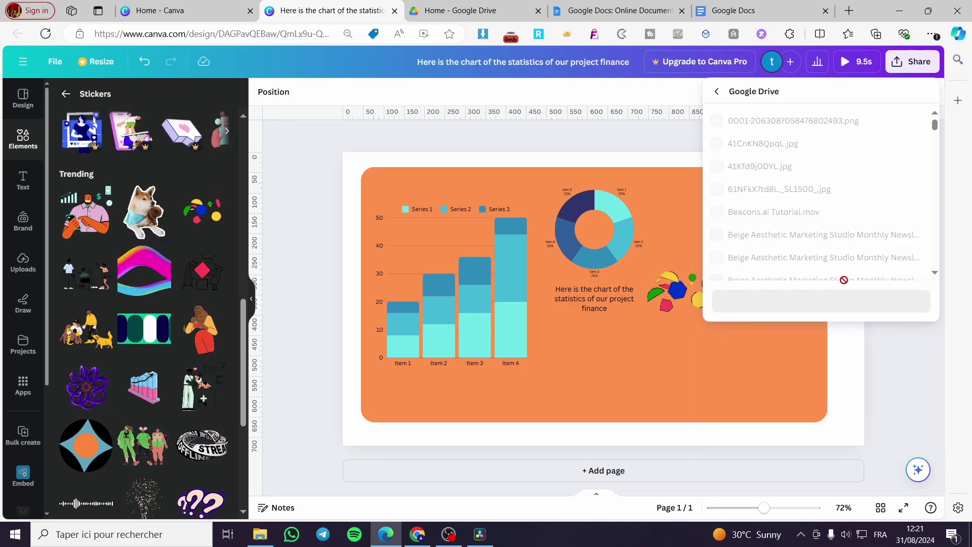
click(779, 174)
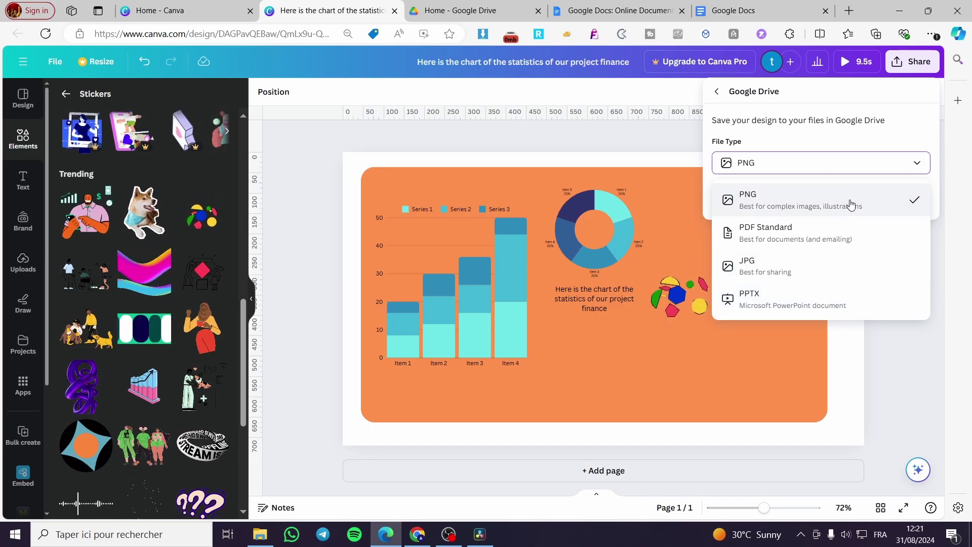
click(850, 203)
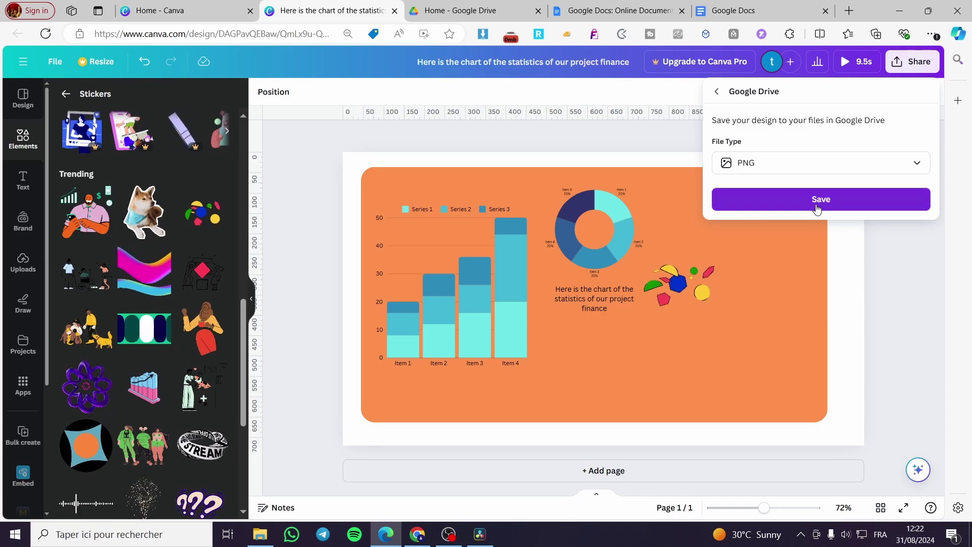
click(820, 198)
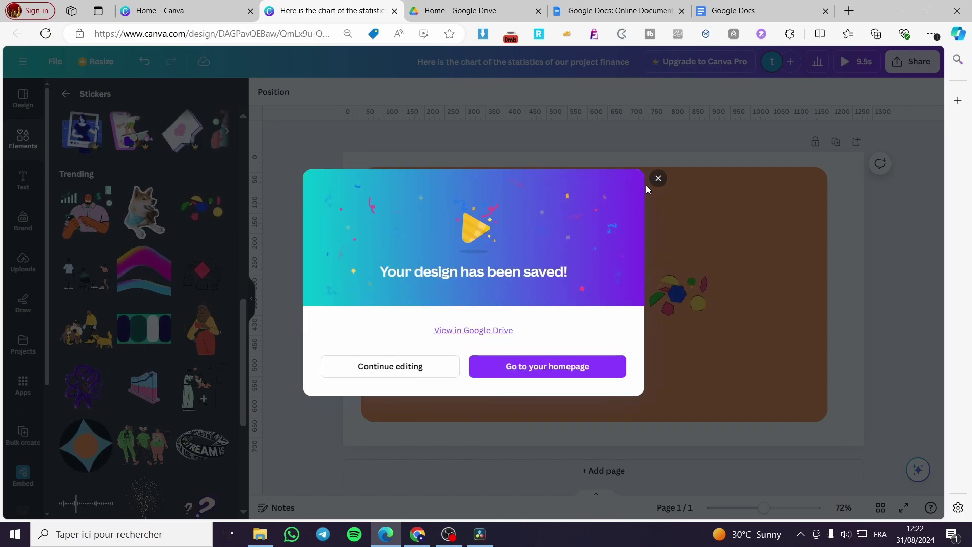
click(657, 178)
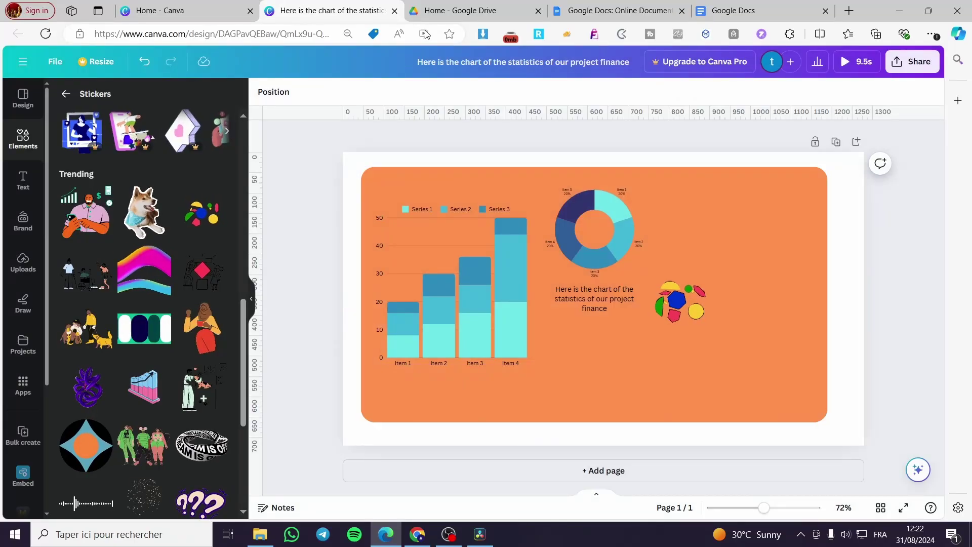
click(445, 11)
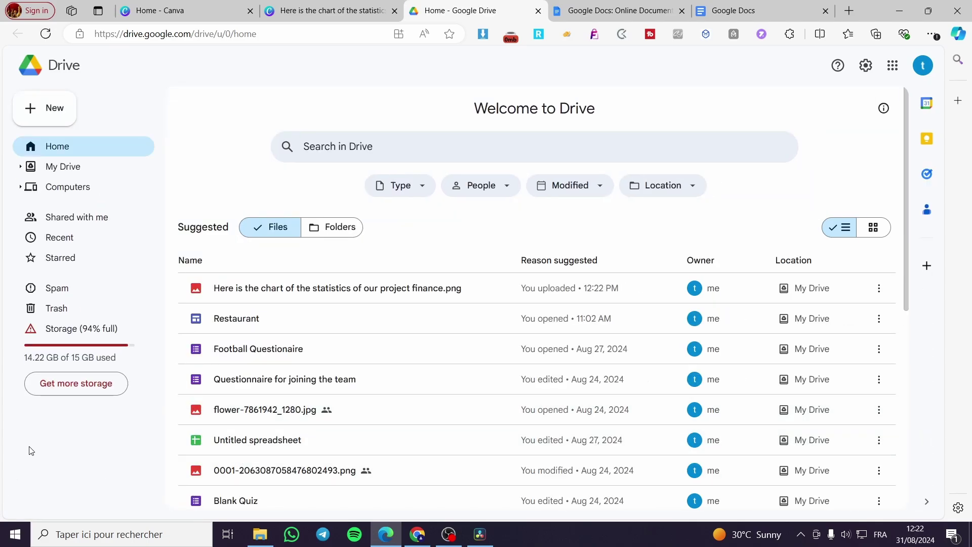
click(434, 292)
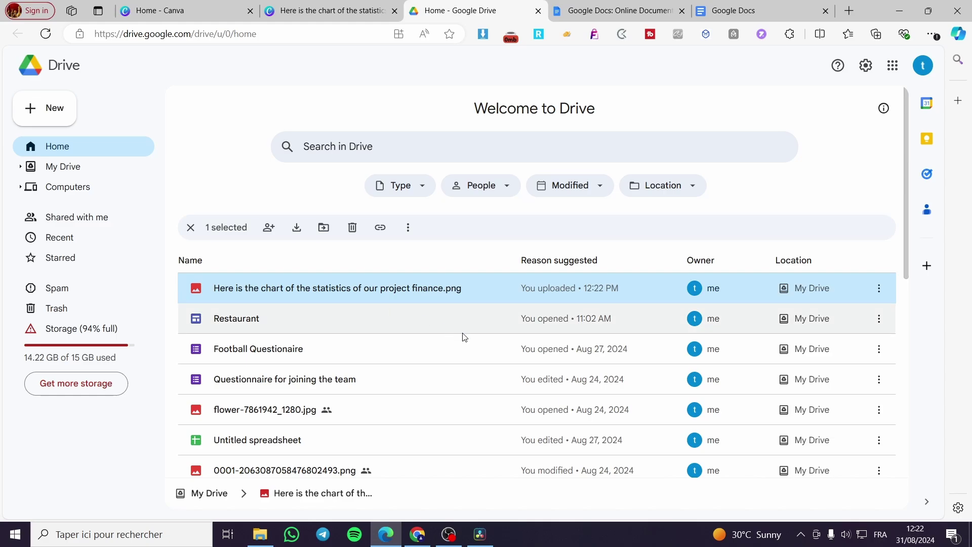
Step: Switch to Google Docs and create a blank document
click(714, 9)
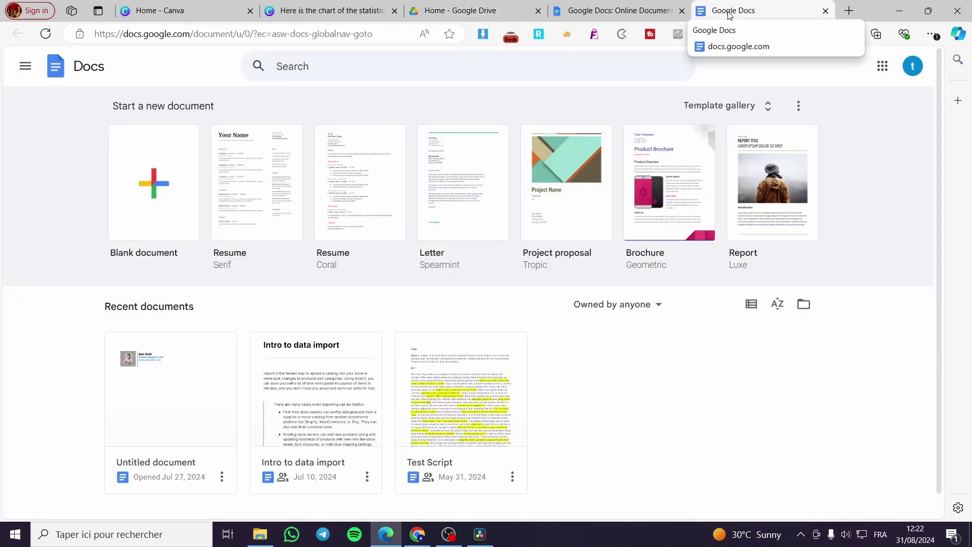
scroll(402, 423, down, 1)
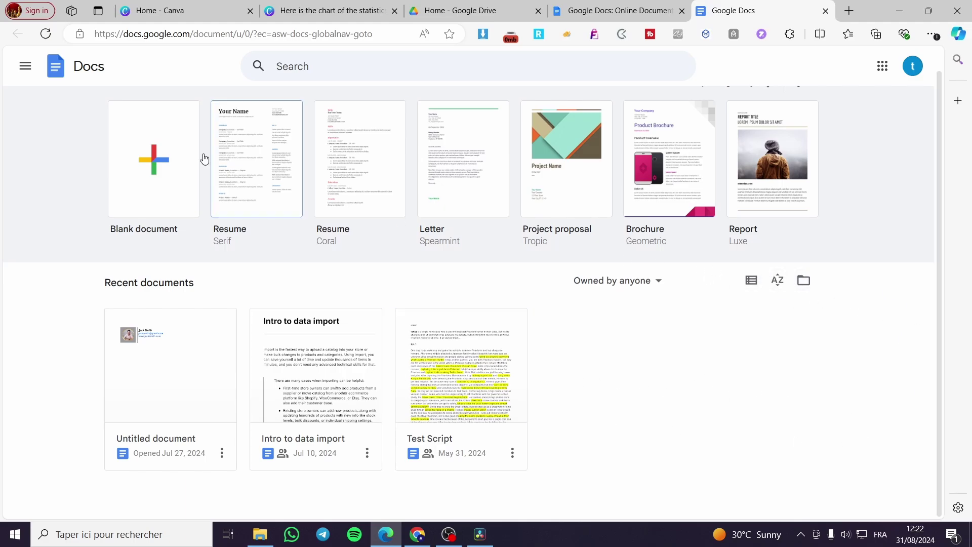
click(160, 161)
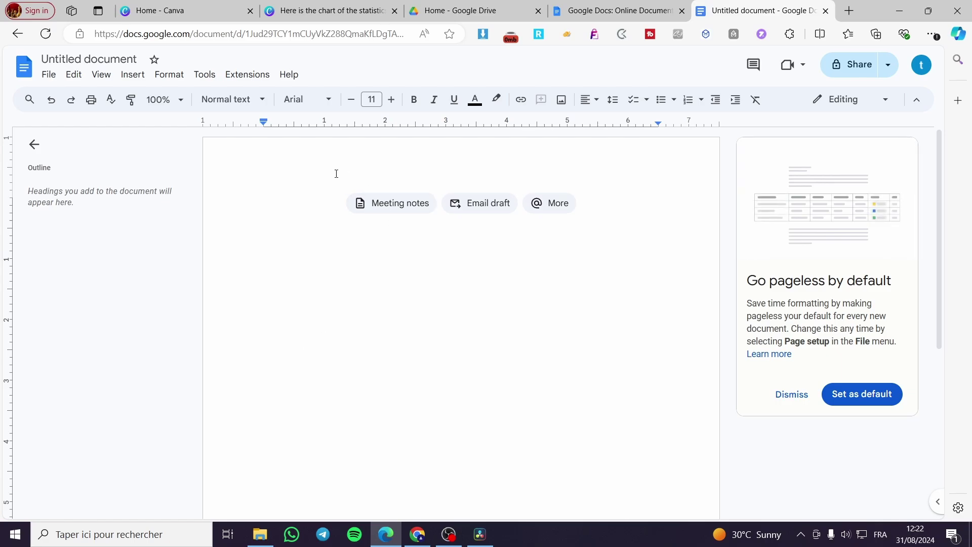
Step: Insert the chart design PNG from Google Drive as an image in the blank document
click(132, 76)
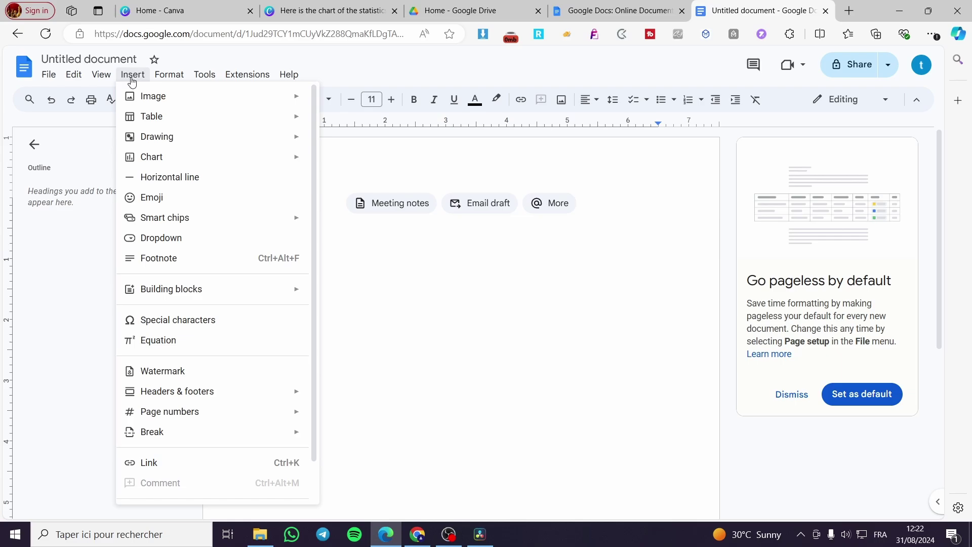
mouse_move(176, 97)
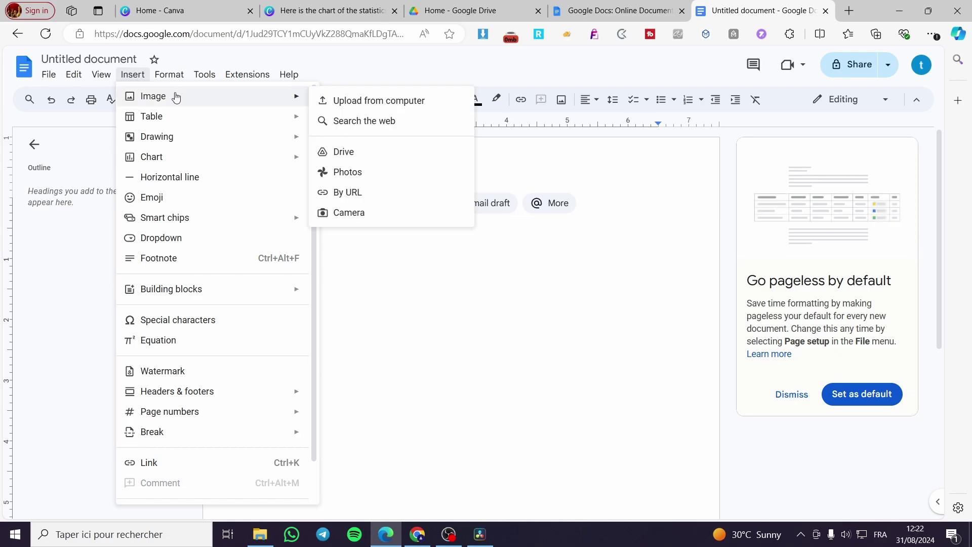
mouse_move(187, 141)
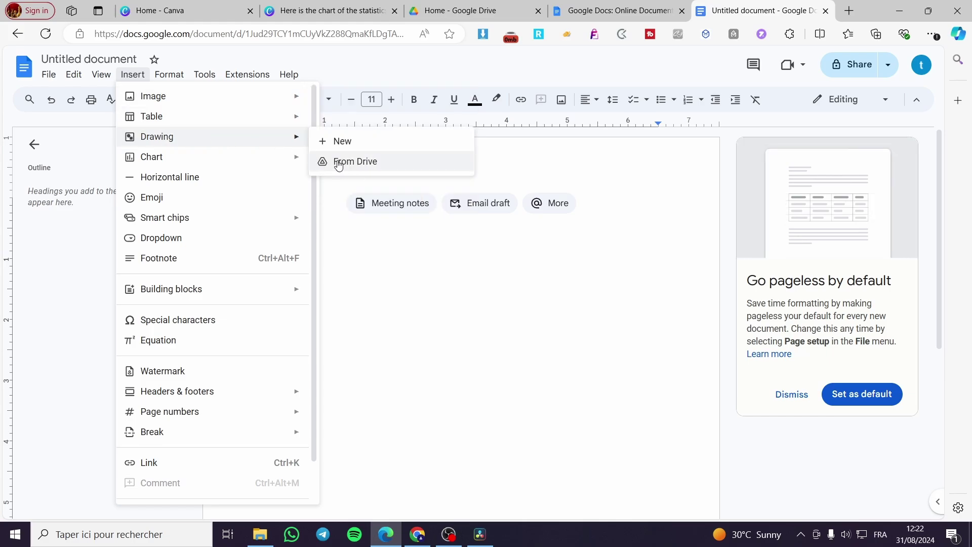
mouse_move(219, 99)
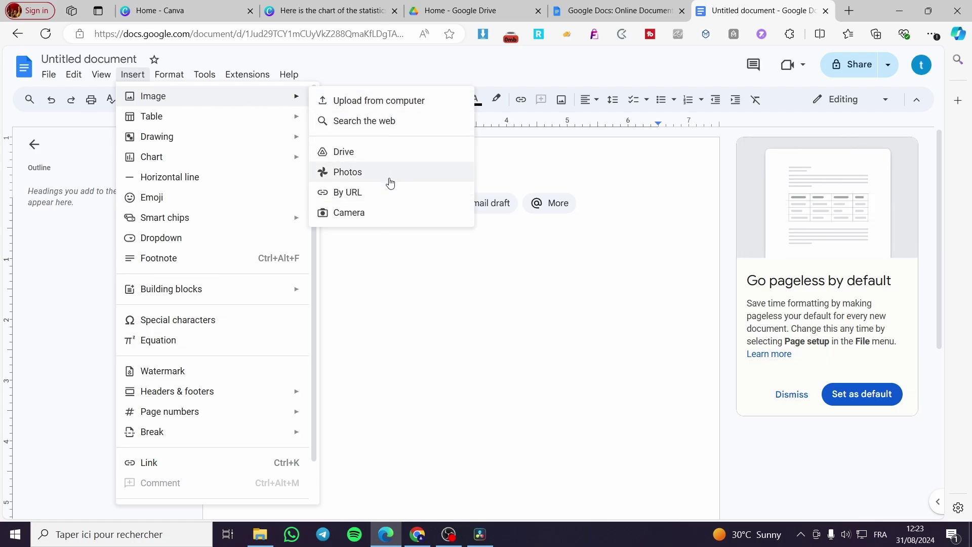
click(390, 154)
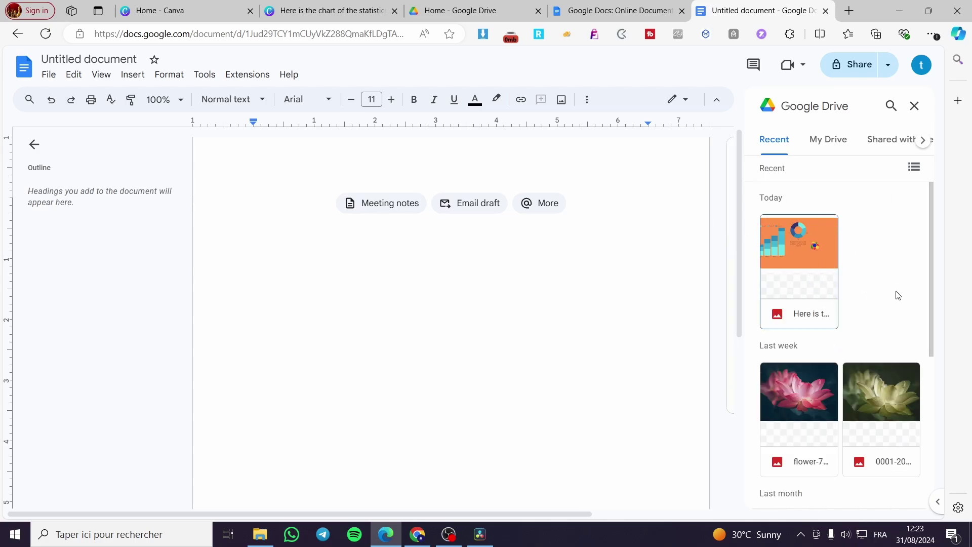
click(812, 254)
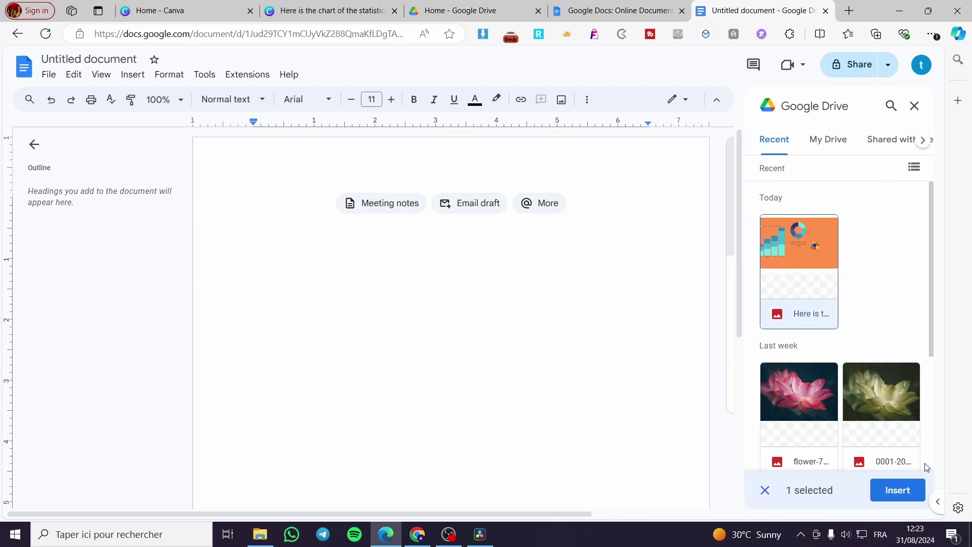
click(900, 492)
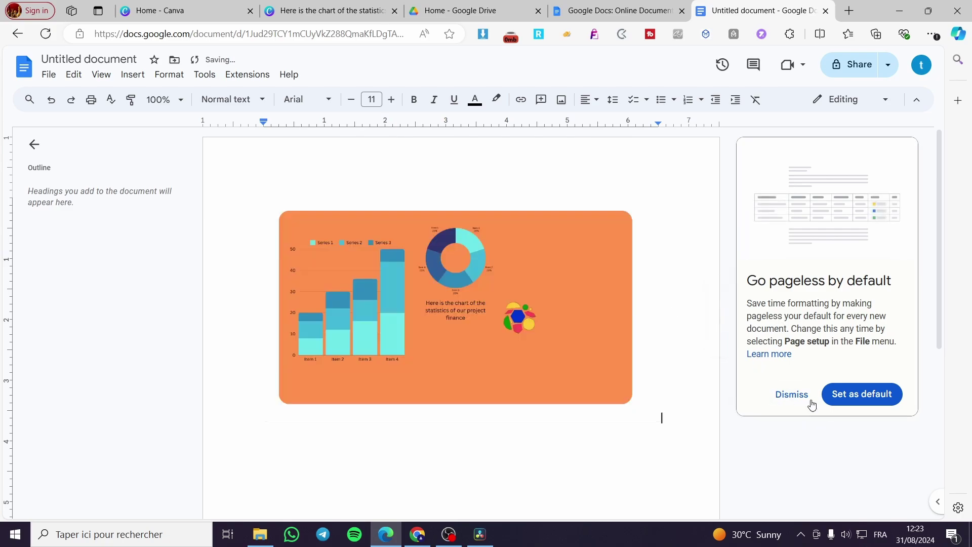
Step: Dismiss the pageless suggestion and enlarge the inserted chart image so its frame reaches the page's right edge
click(810, 402)
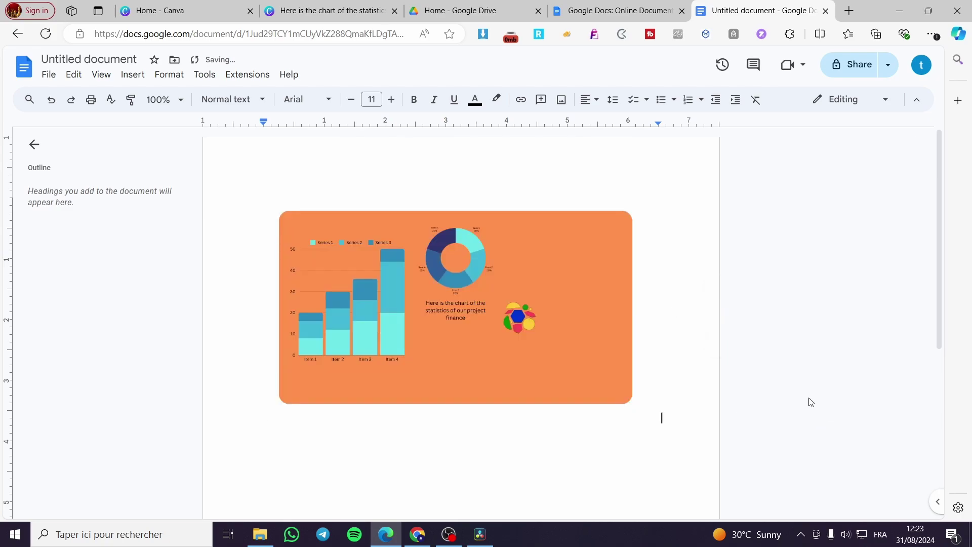
click(489, 312)
drag(659, 421, 686, 471)
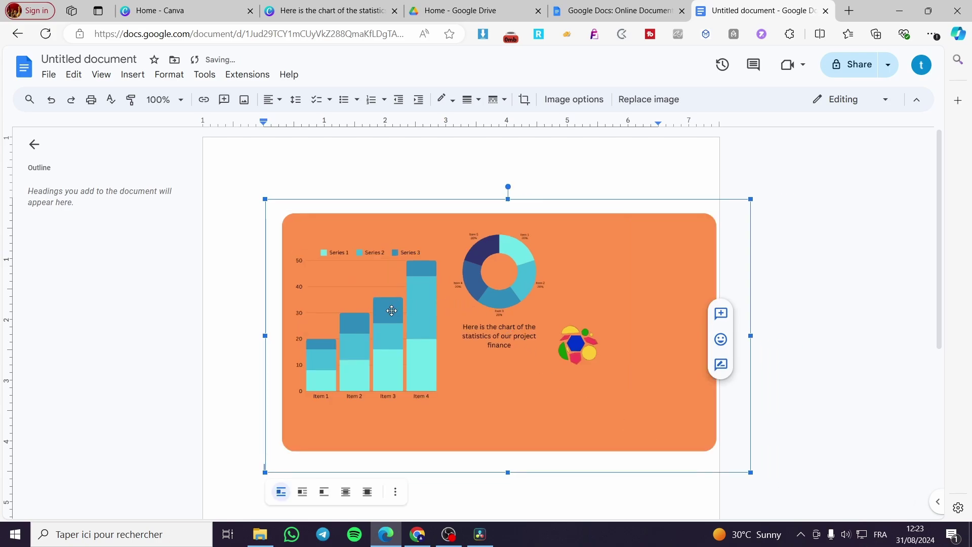
drag(267, 334, 204, 332)
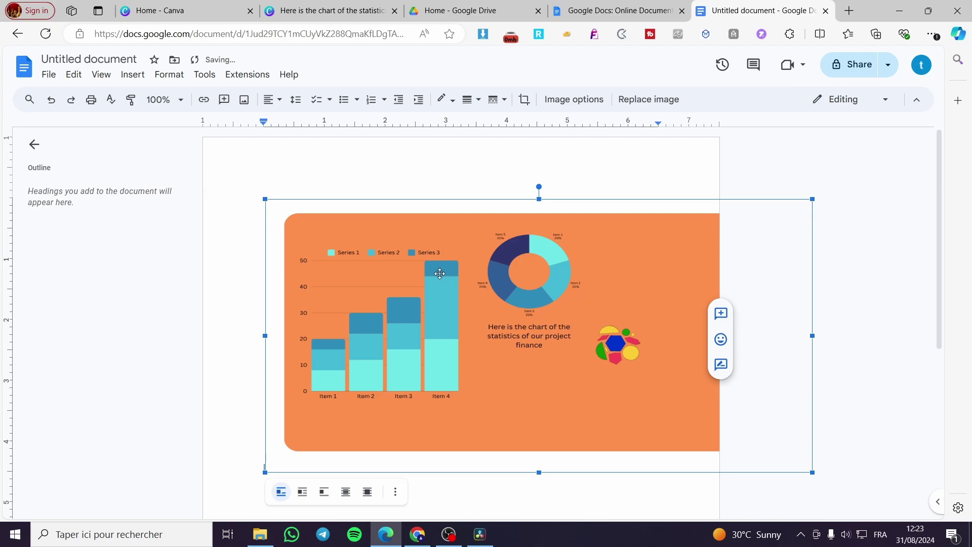
click(813, 336)
click(790, 337)
drag(813, 339, 722, 343)
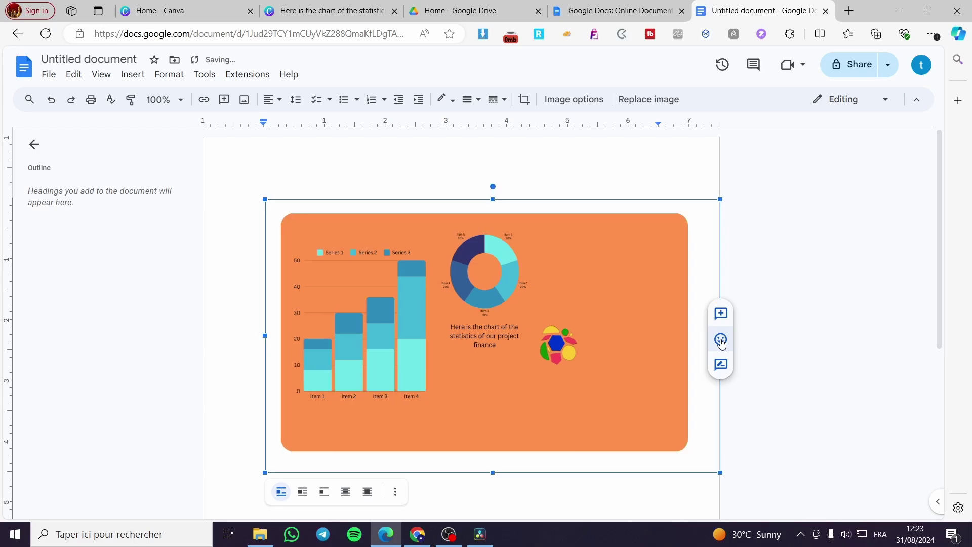
click(863, 323)
scroll(797, 317, down, 4)
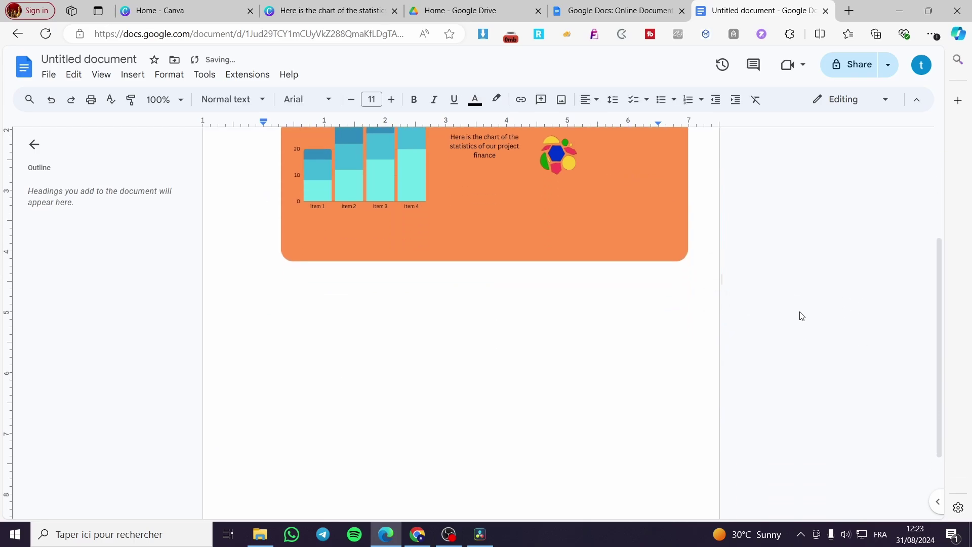
scroll(460, 326, up, 1)
scroll(461, 326, up, 3)
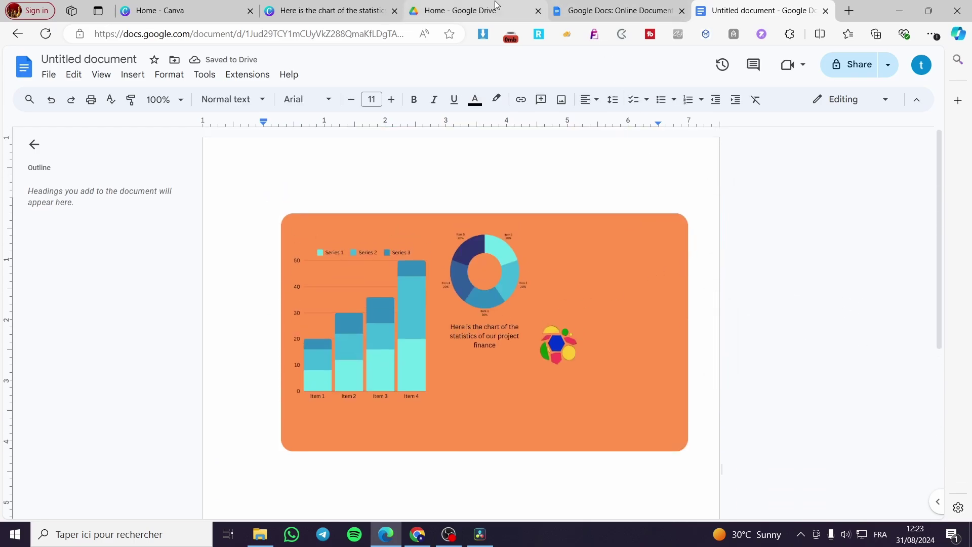
Step: Switch to the Canva chart design and download it as a GIF at 1,280 × 720 px
click(288, 6)
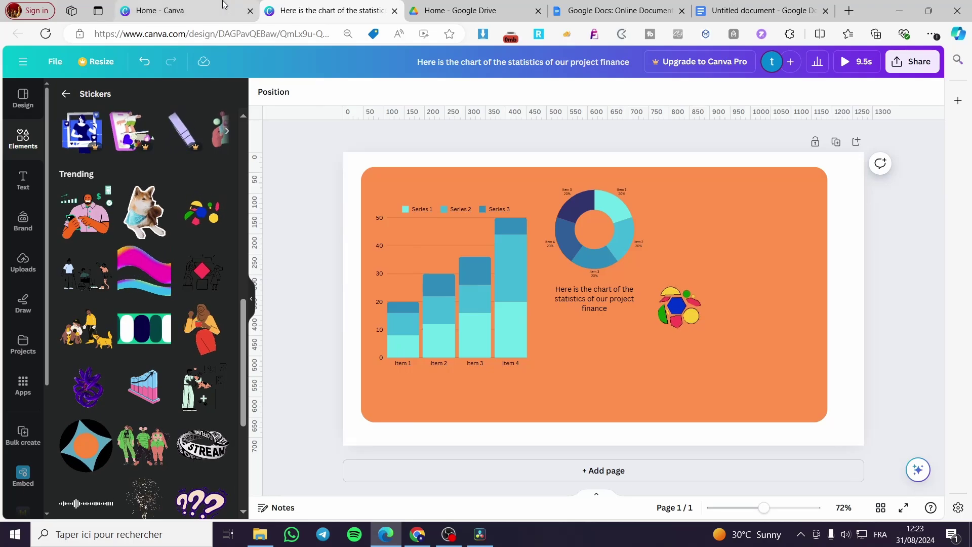
click(66, 93)
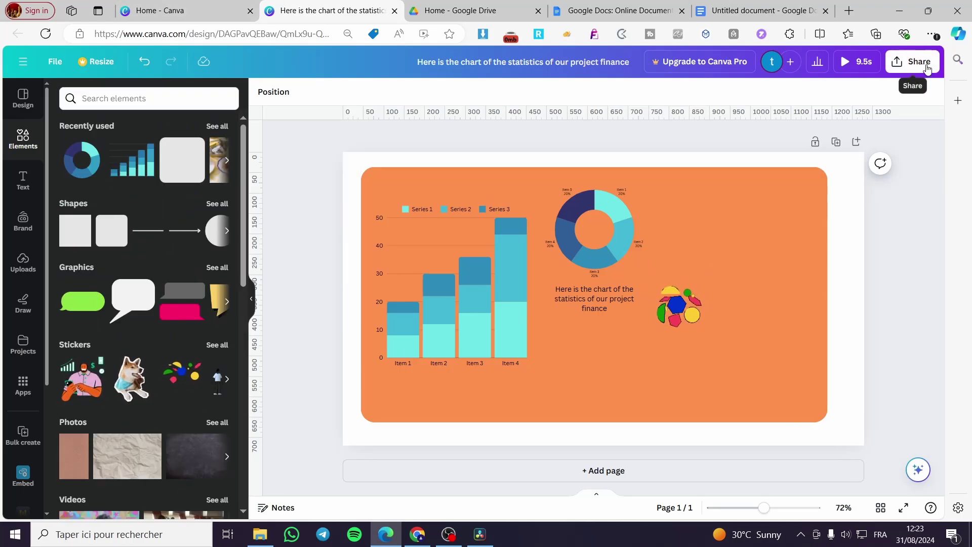
click(926, 67)
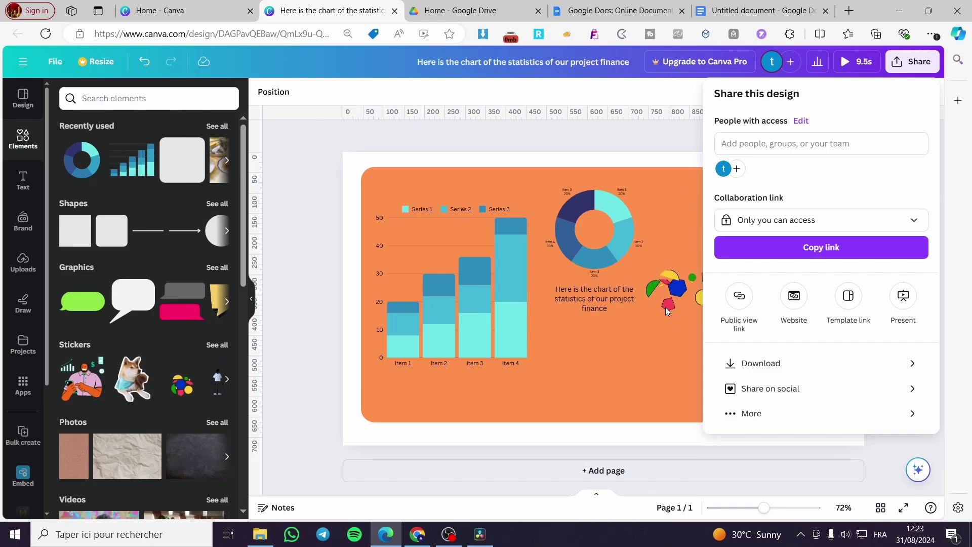
click(897, 364)
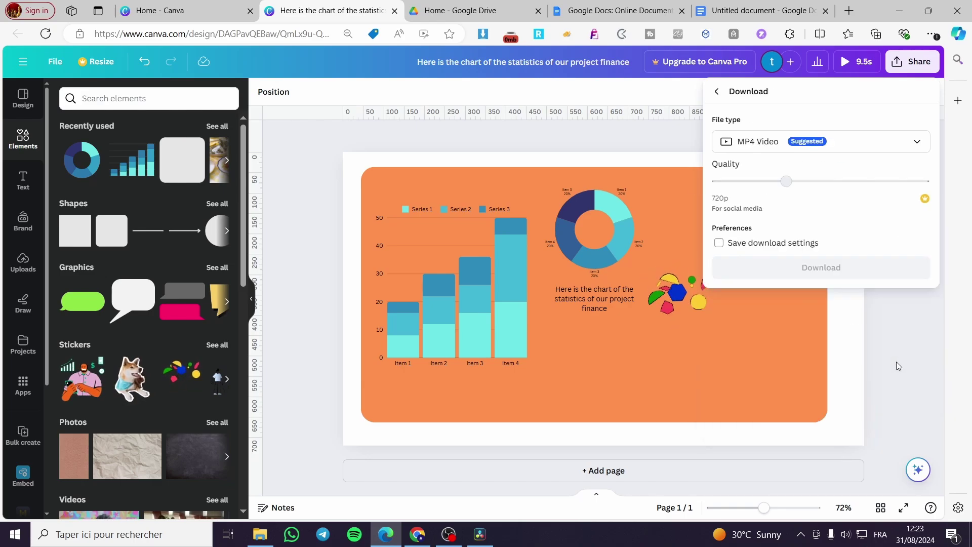
click(876, 148)
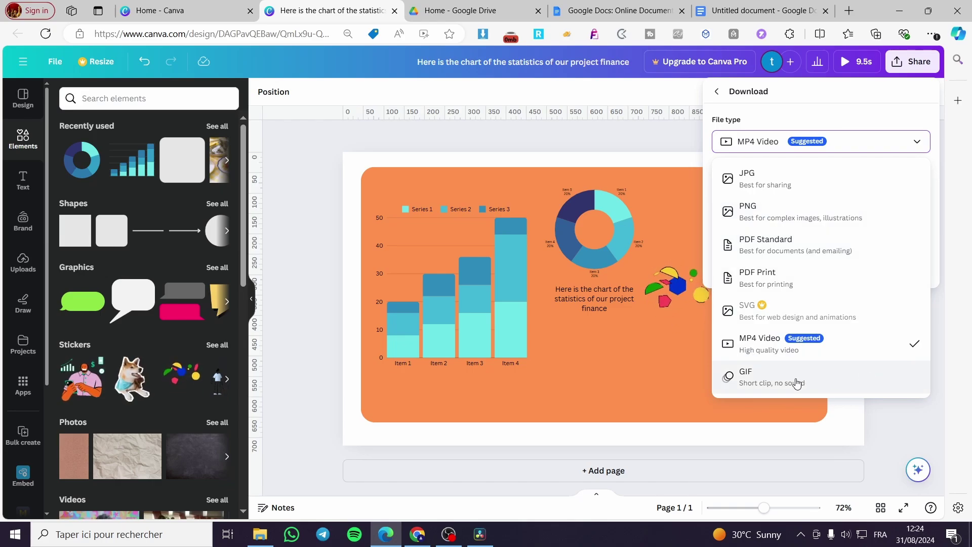
click(797, 383)
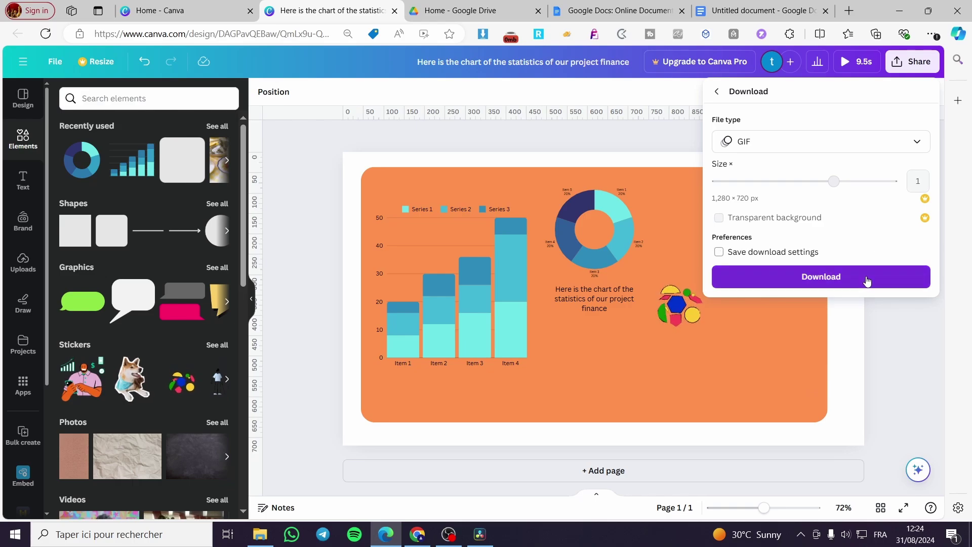
click(866, 282)
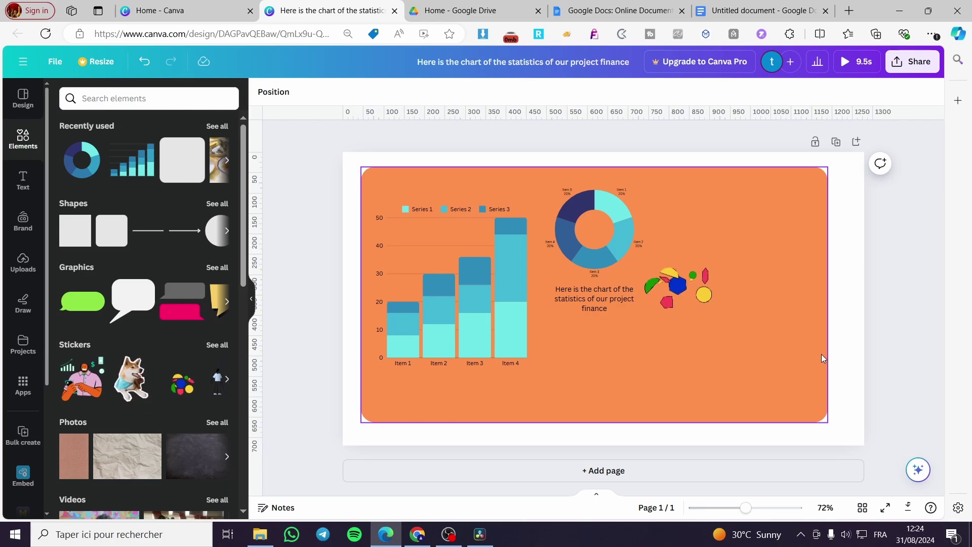
Step: Animate the stacked bar chart with Fade and the donut chart with Breathe
click(473, 245)
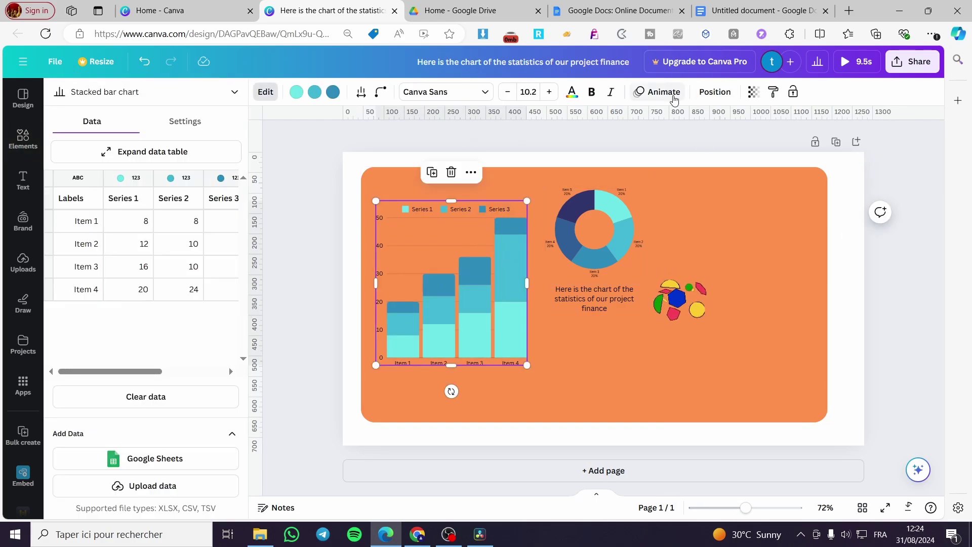
click(657, 92)
click(201, 284)
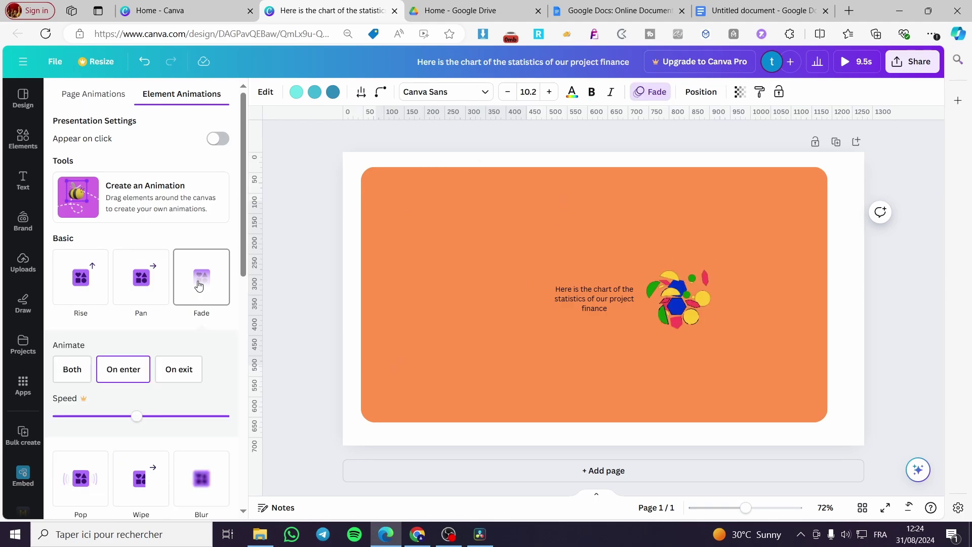
click(628, 228)
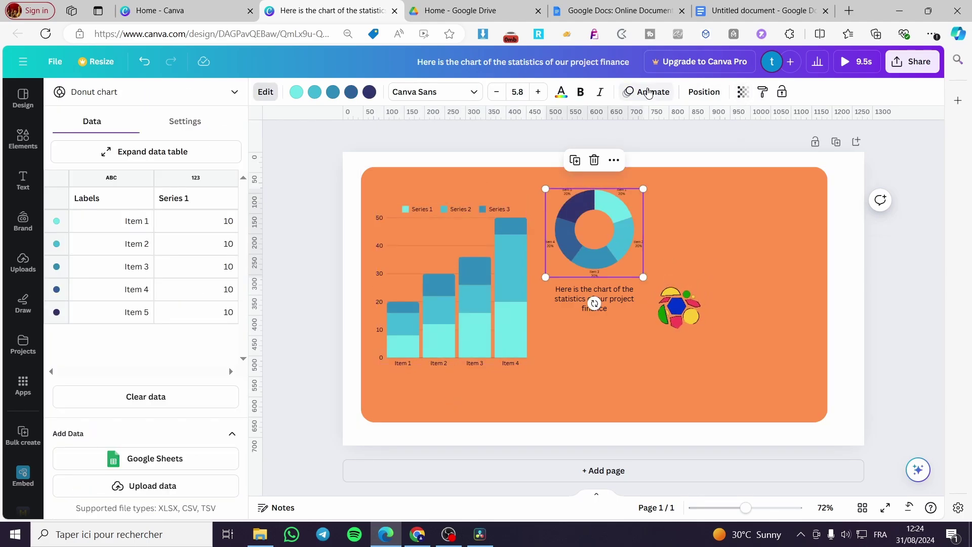
click(648, 91)
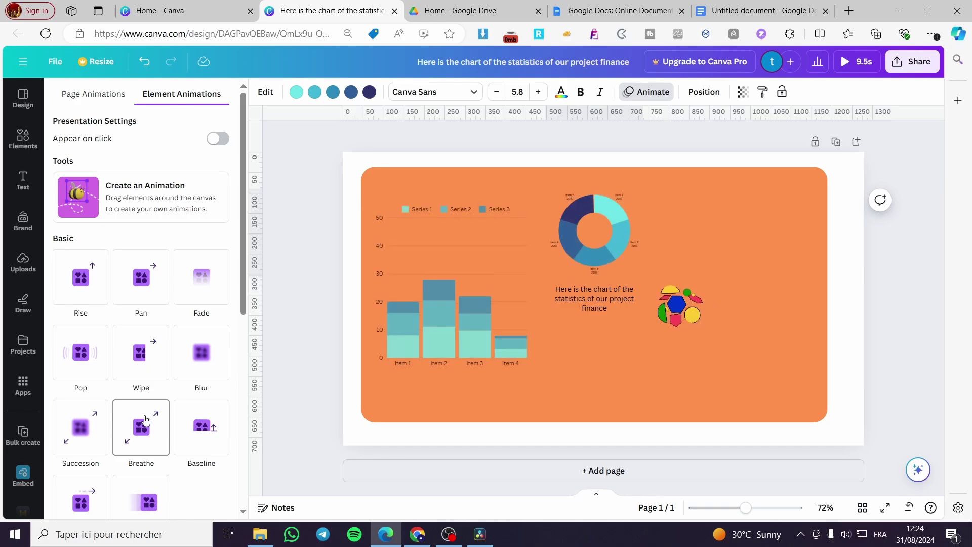
click(142, 427)
Step: Apply the Wipe text animation to the caption below the donut chart
click(667, 312)
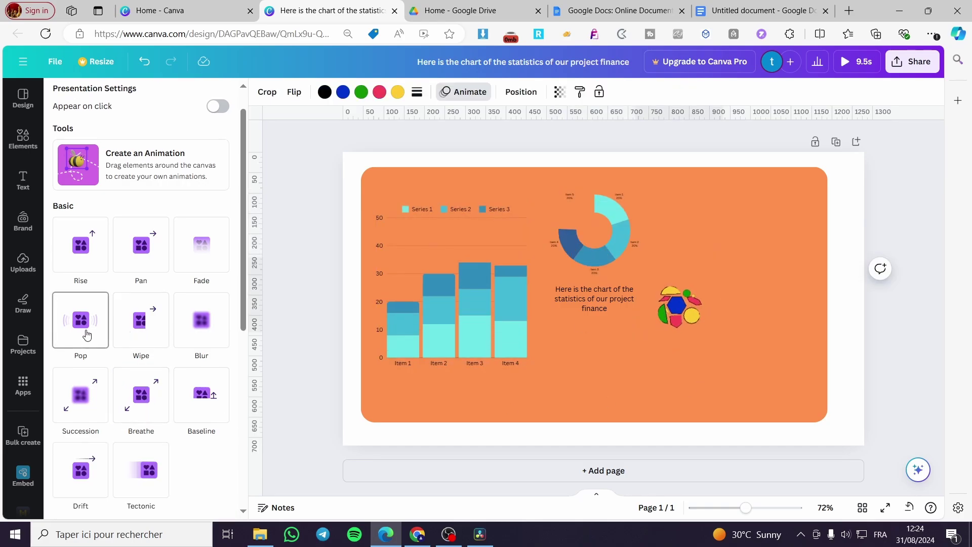
click(706, 279)
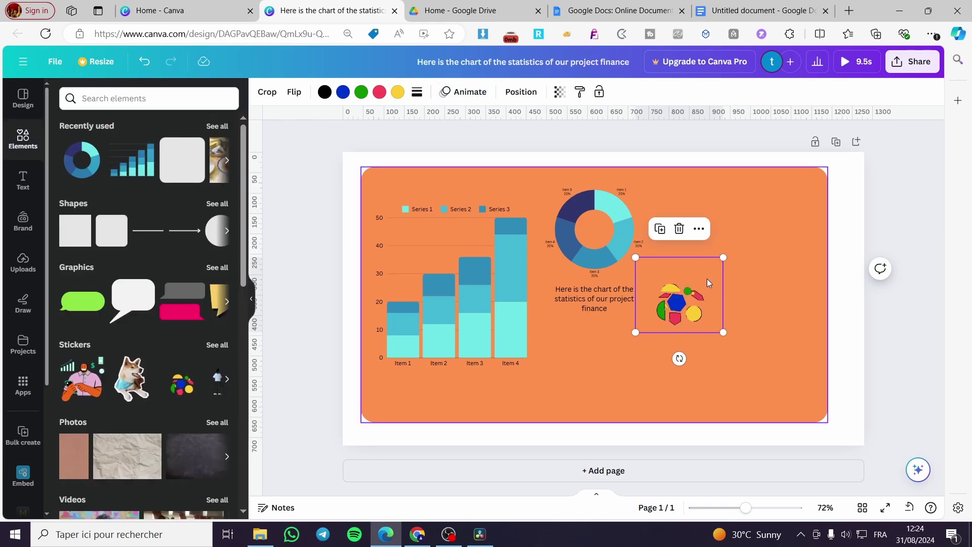
click(599, 286)
click(684, 91)
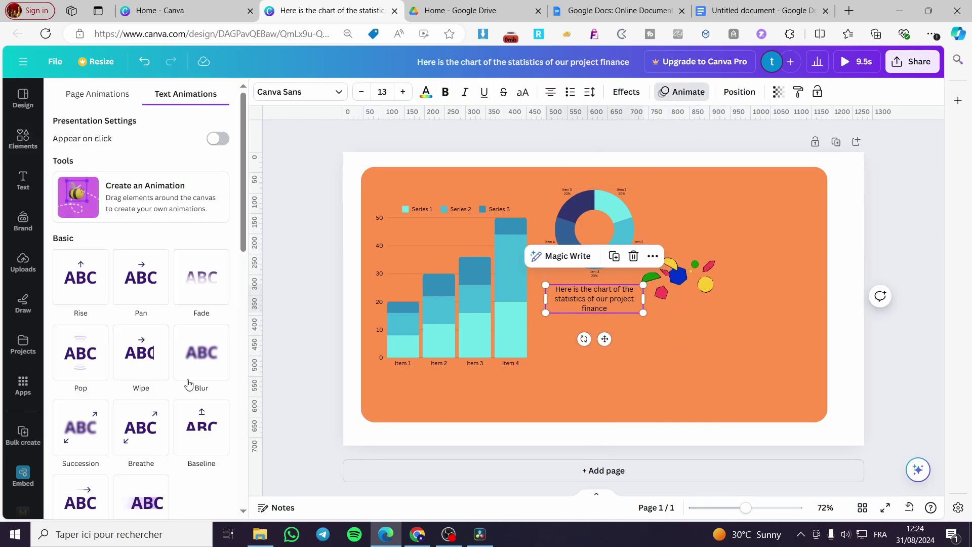
click(143, 354)
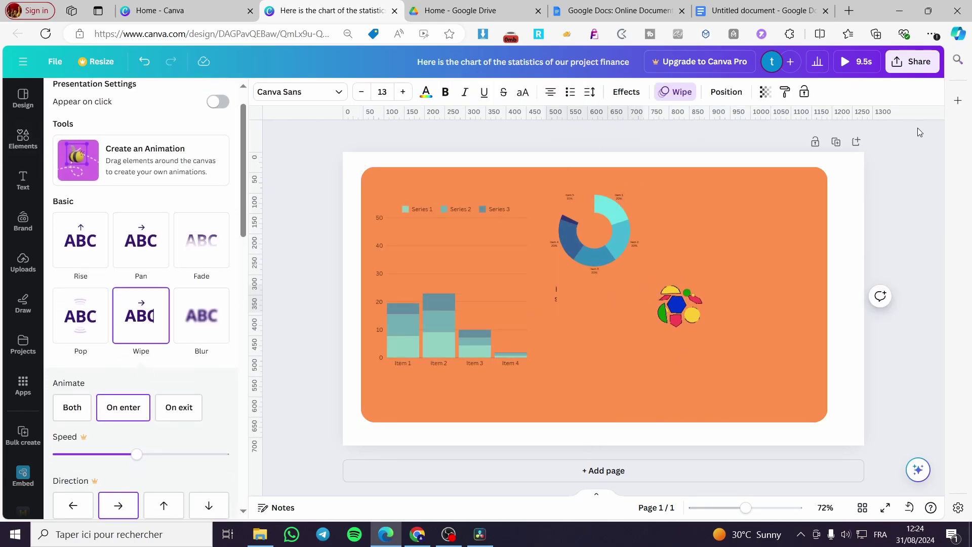
Step: Download the animated design as a GIF and cancel the earlier GIF download that is still running
click(911, 61)
click(849, 361)
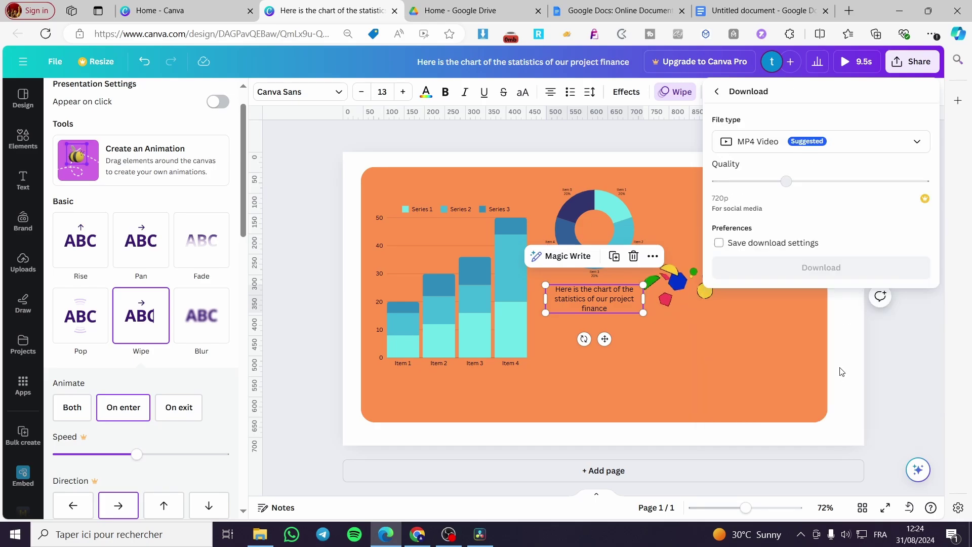
click(864, 147)
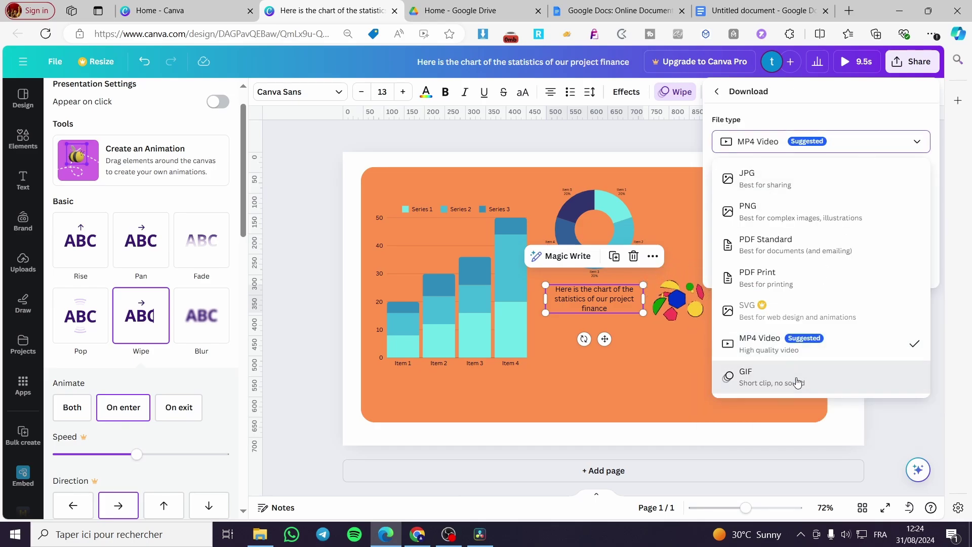
click(798, 377)
click(837, 281)
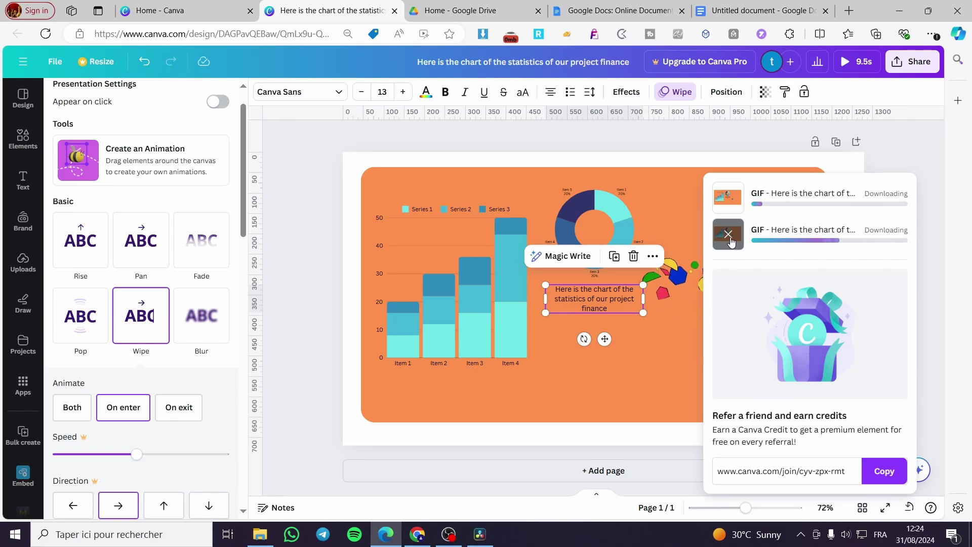
click(730, 239)
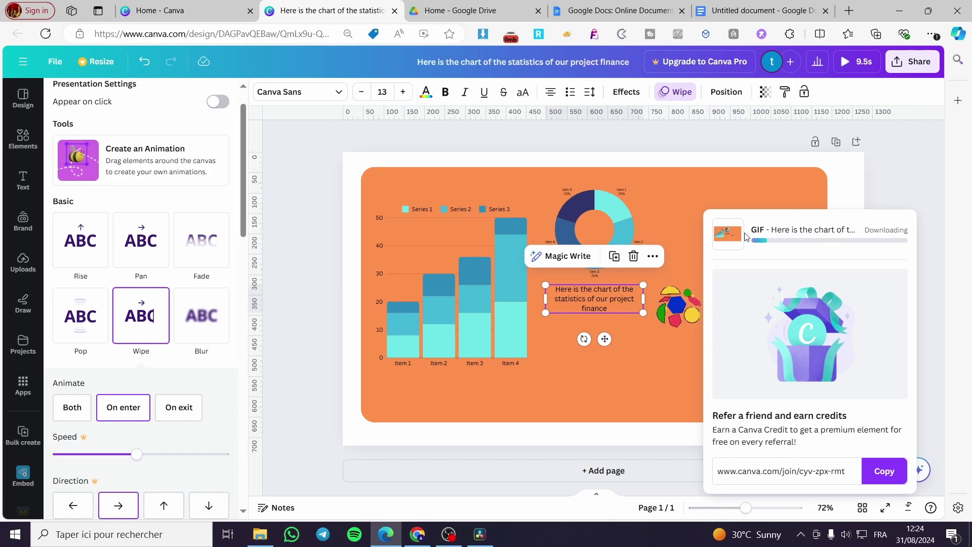
Step: Check the GIF download in Canva and view the image source options in the Google Docs document
click(768, 5)
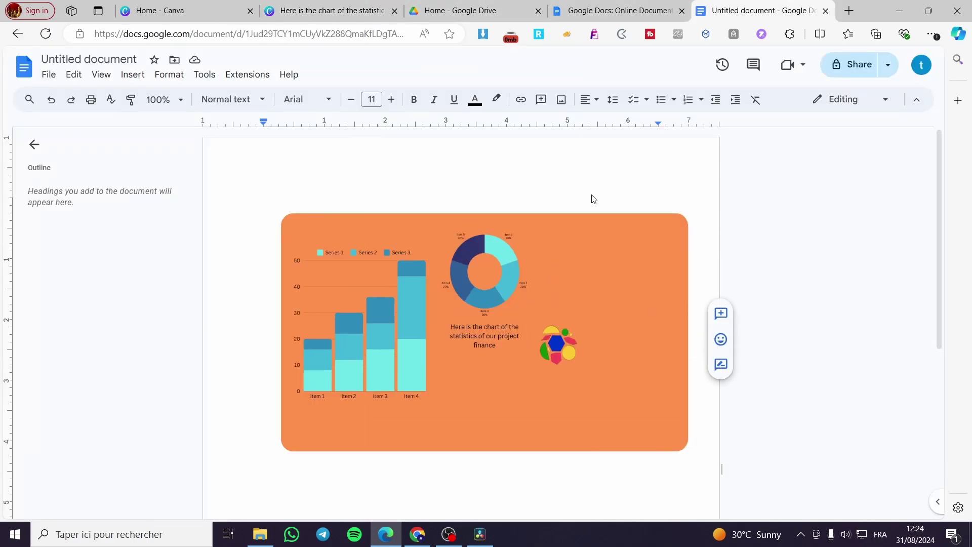
click(374, 11)
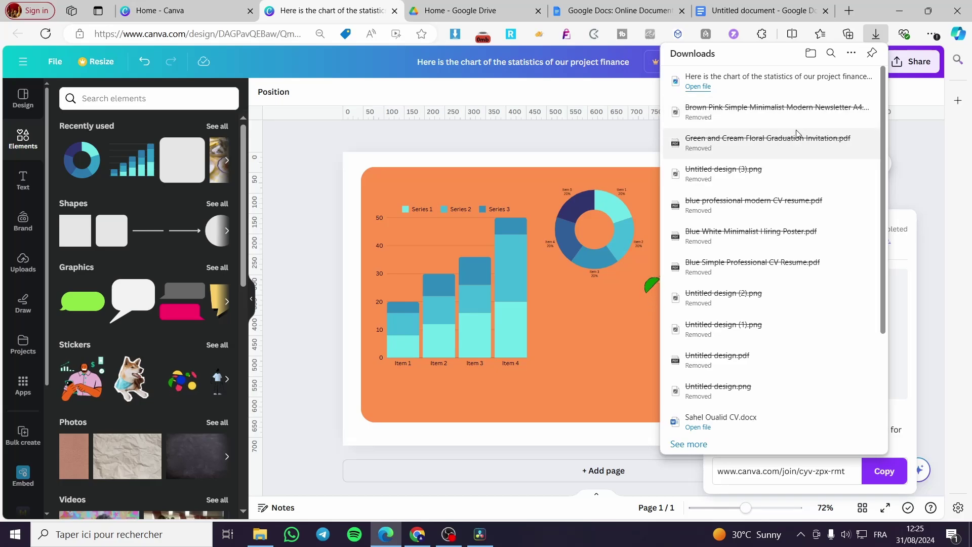
click(590, 305)
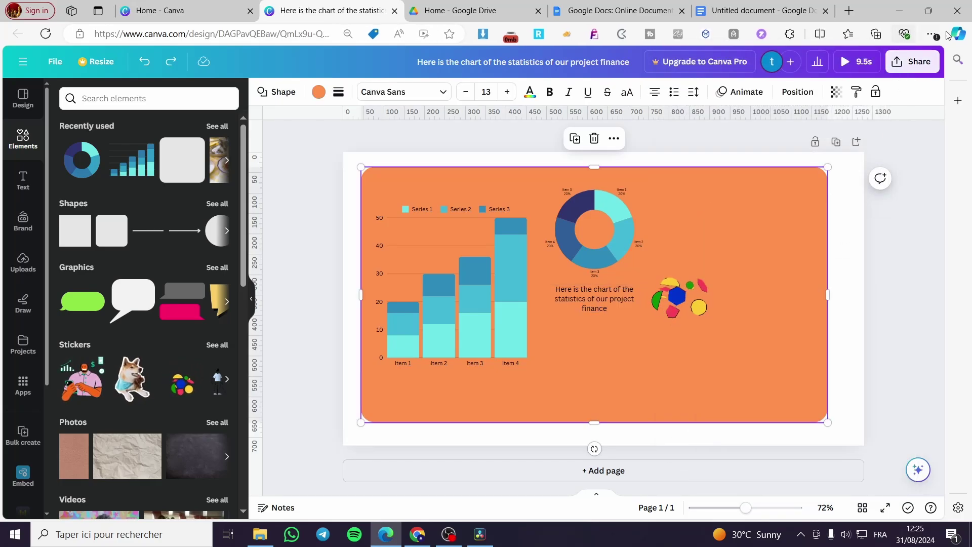
click(805, 8)
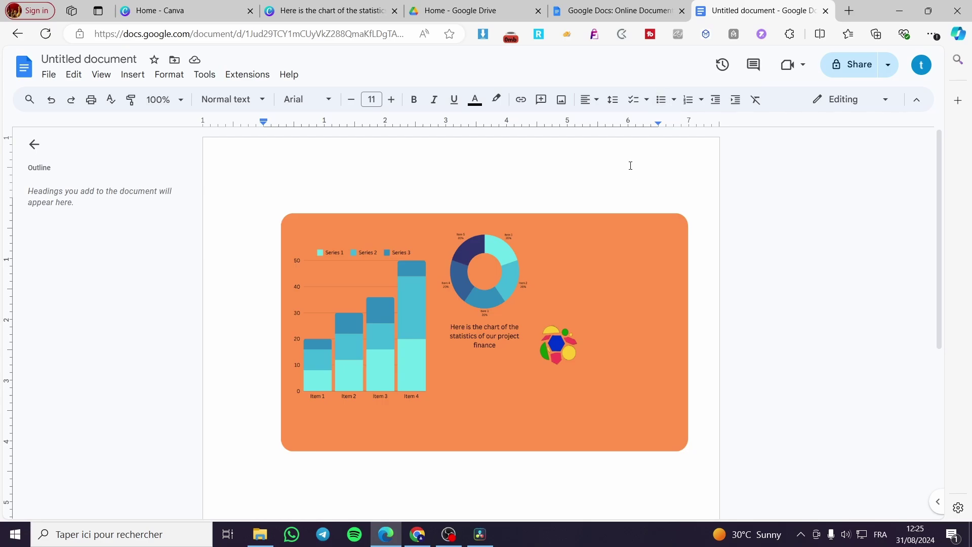
click(131, 74)
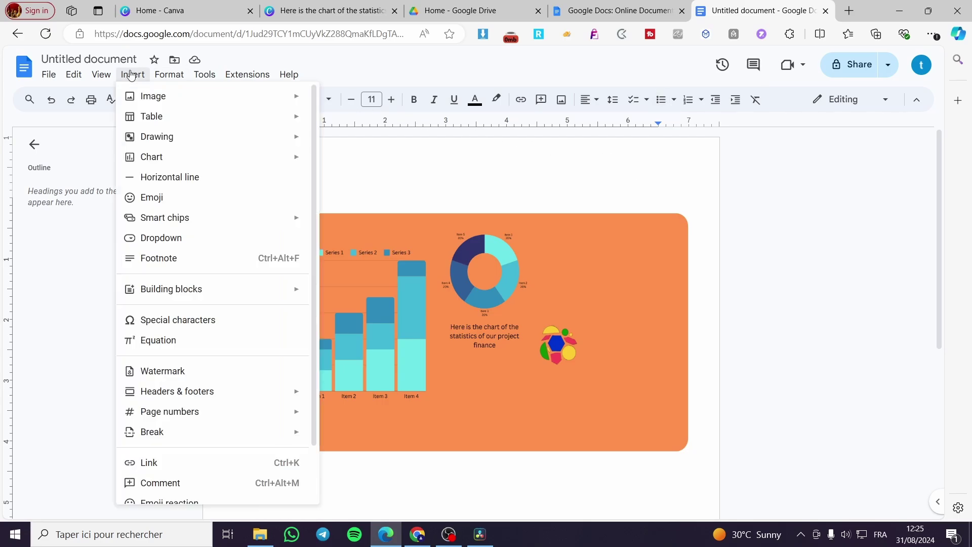
mouse_move(159, 97)
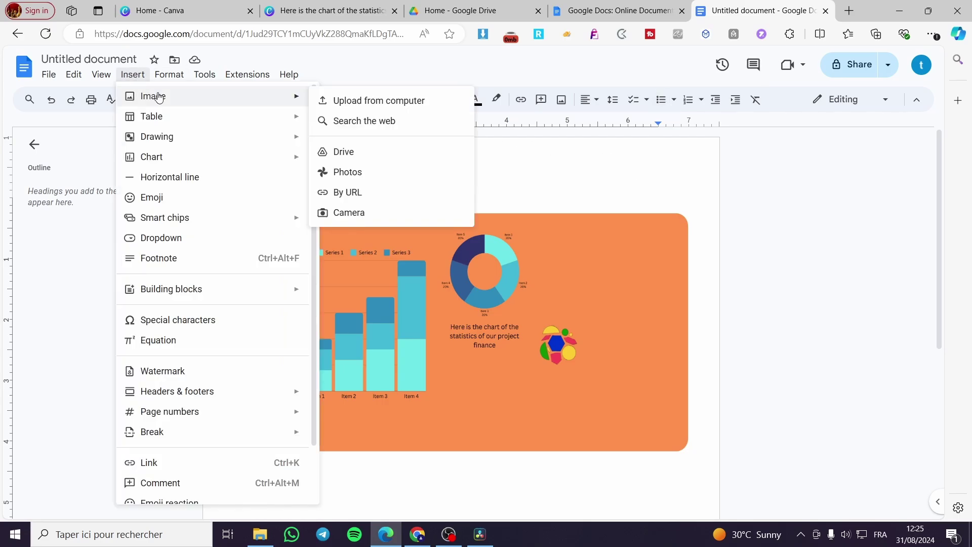
Step: Switch to Google Drive and upload the downloaded chart GIF from the browser's downloads list
click(315, 4)
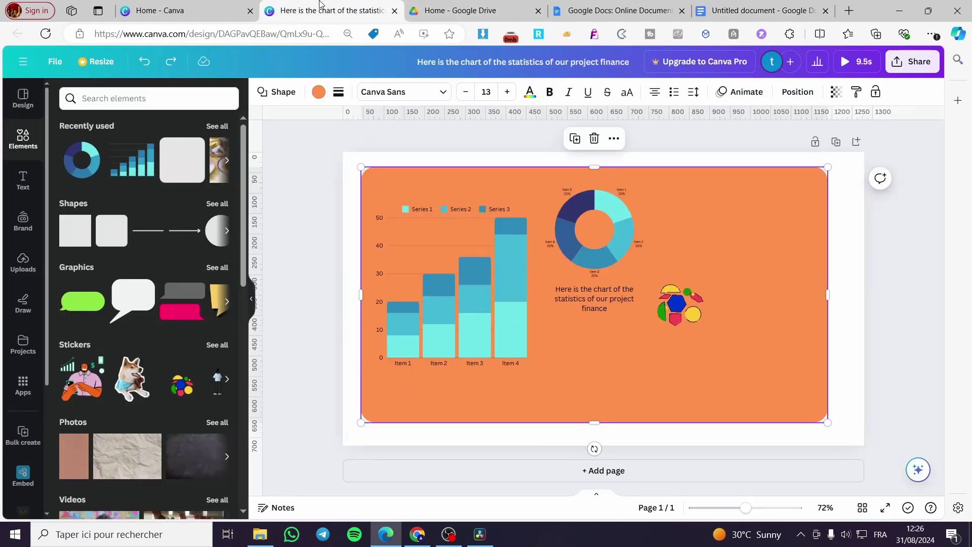
click(439, 5)
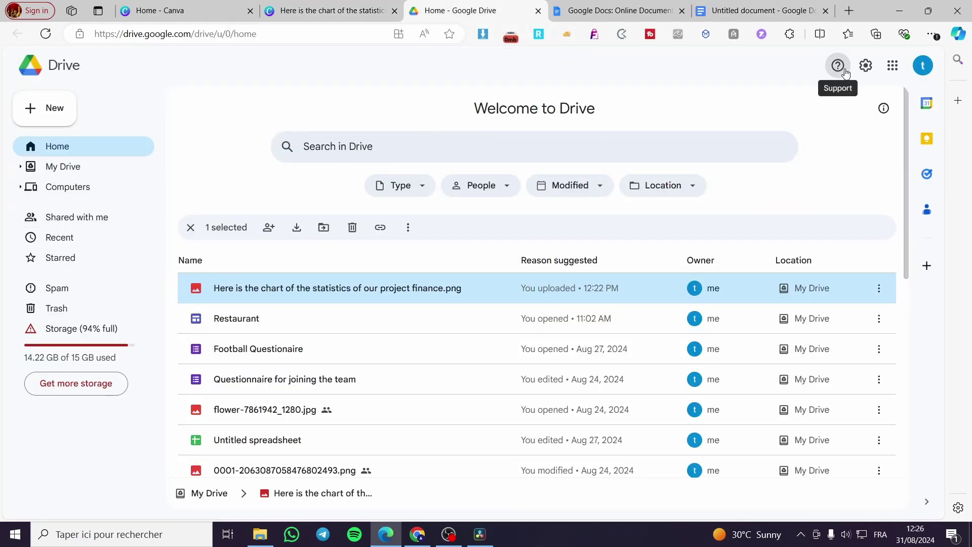
click(929, 35)
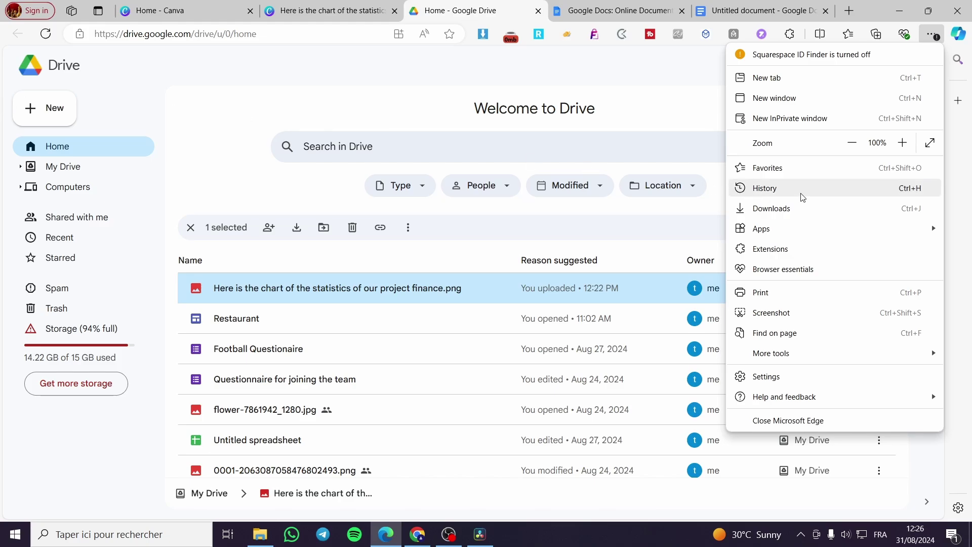
click(789, 208)
drag(749, 81, 495, 343)
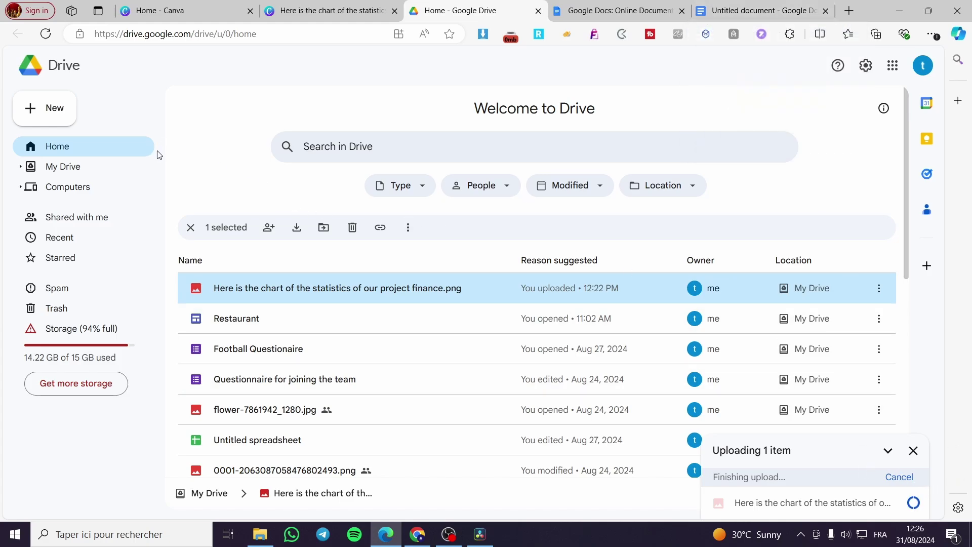
Step: Clear the file selection in Drive, switch to the Google Docs document and insert the uploaded chart GIF from Drive as an image
click(189, 227)
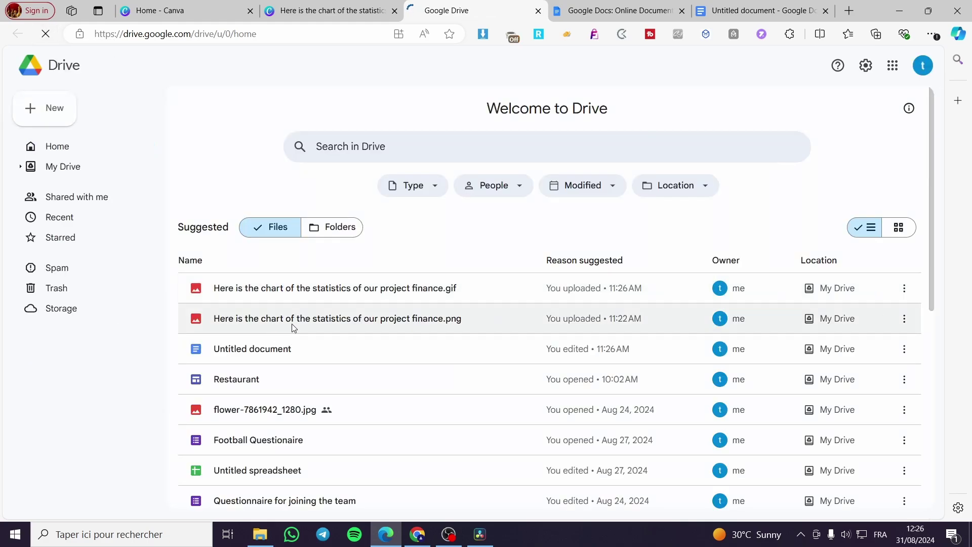
click(719, 4)
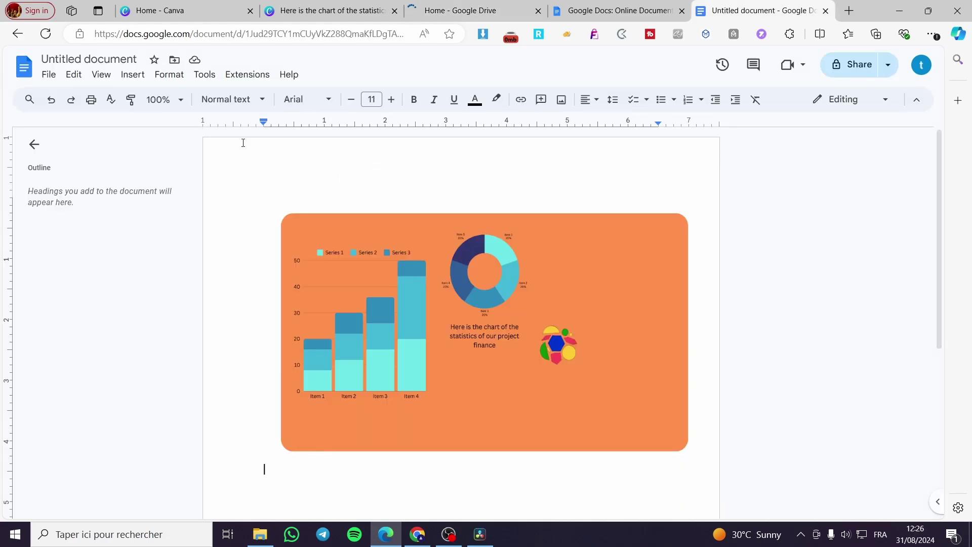
click(133, 74)
mouse_move(204, 99)
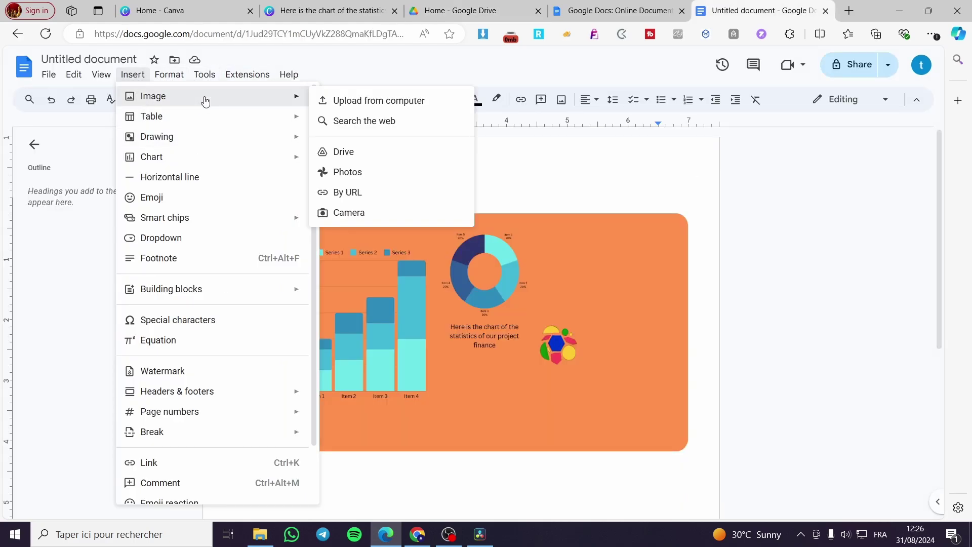
click(393, 155)
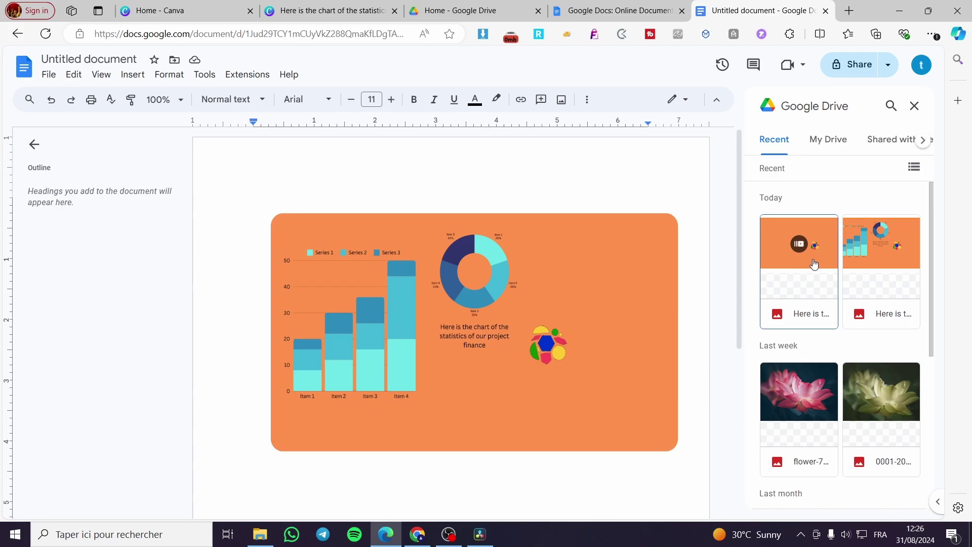
click(814, 264)
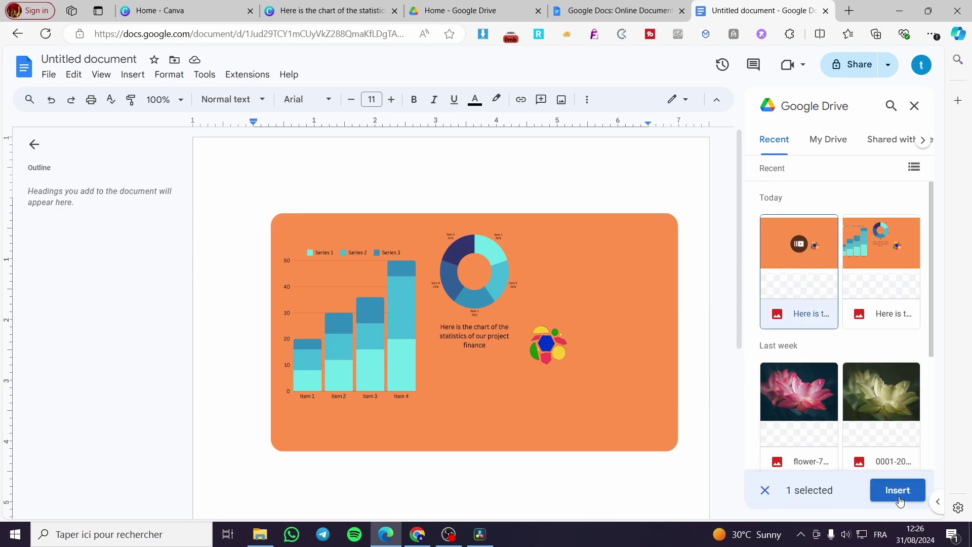
click(897, 490)
scroll(350, 486, up, 4)
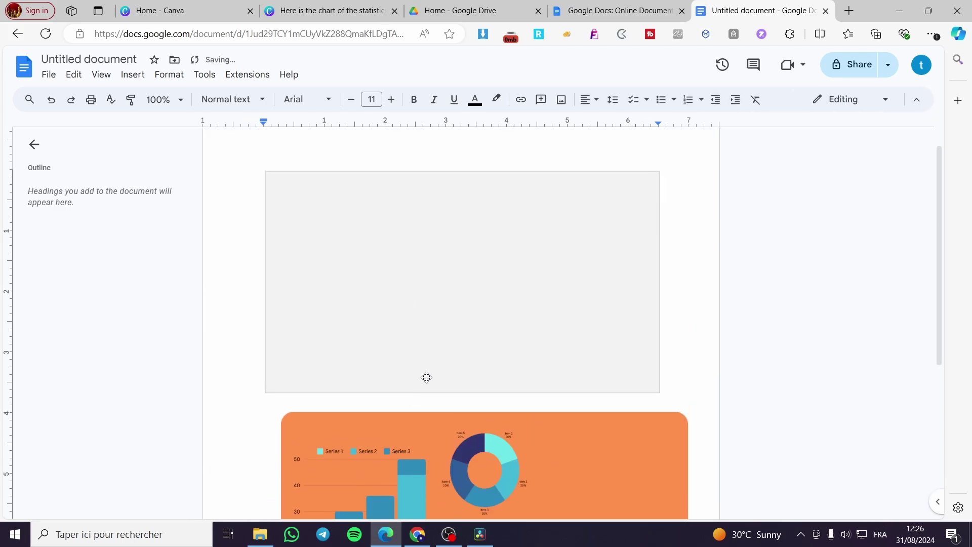